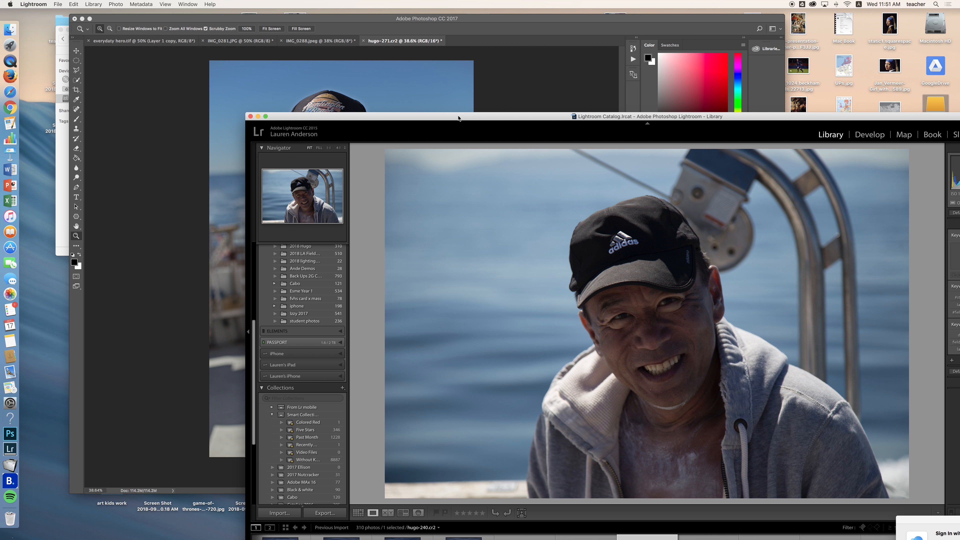
Move the Lightroom window out of the way and switch to Photoshop with the hugo-271.cr2 portrait
left_click_drag(458, 119, 803, 157)
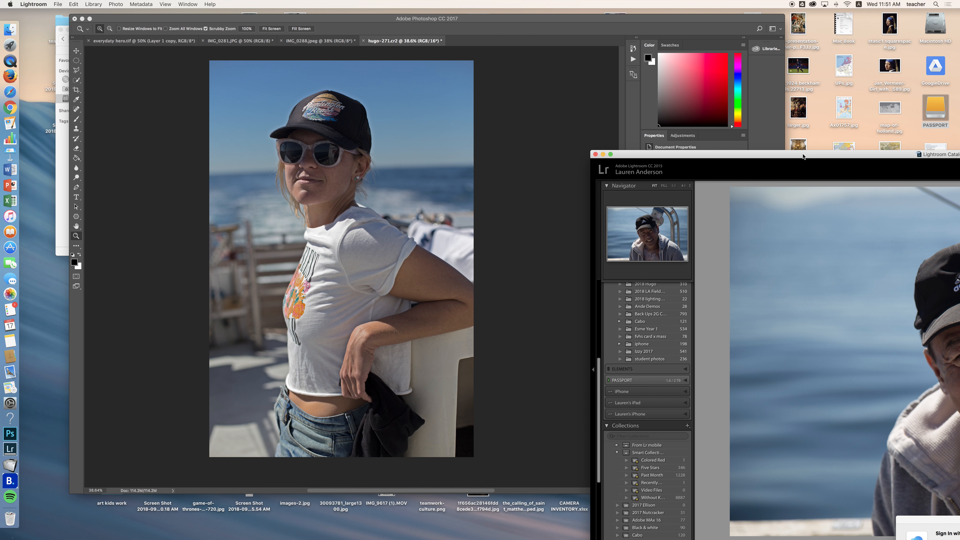
left_click(614, 129)
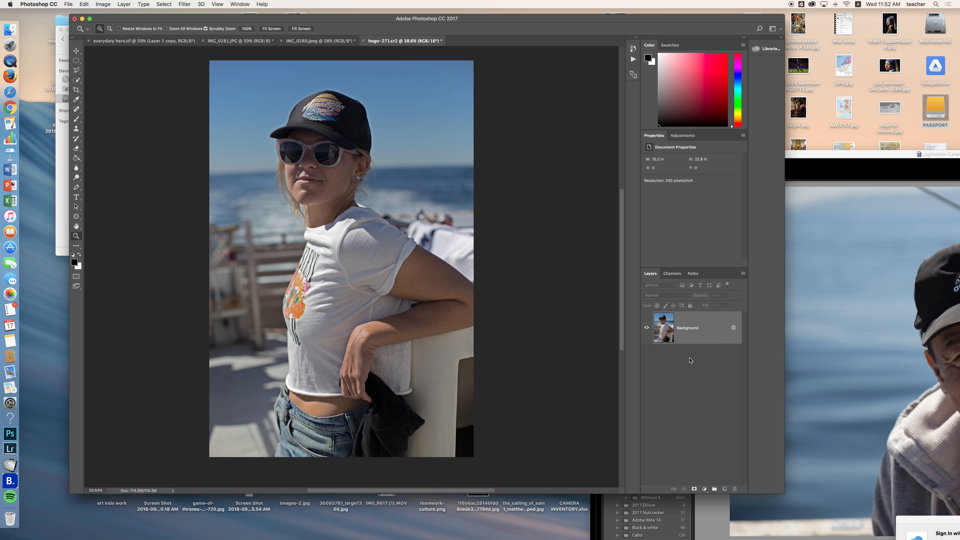
Open the Shadows/Highlights adjustment for the Background layer
left_click(99, 4)
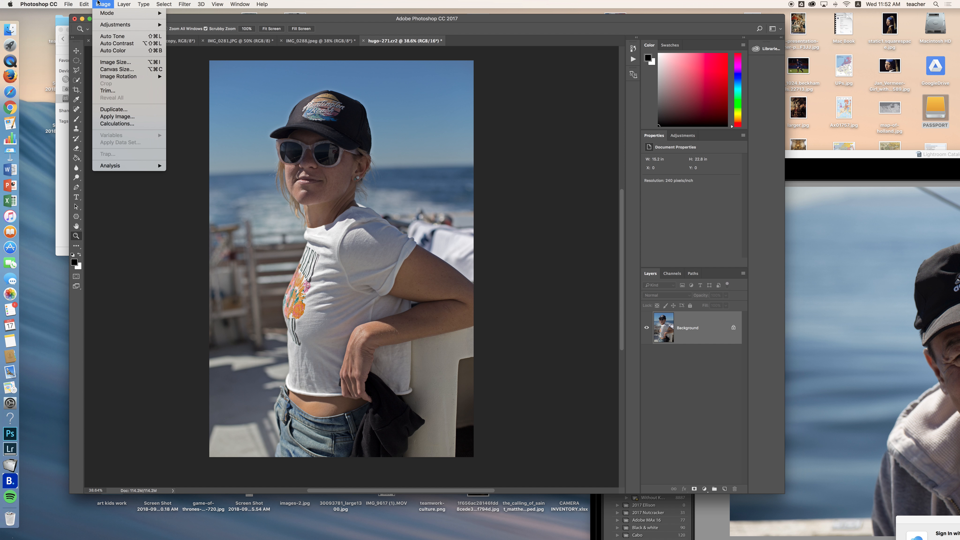
mouse_move(128, 25)
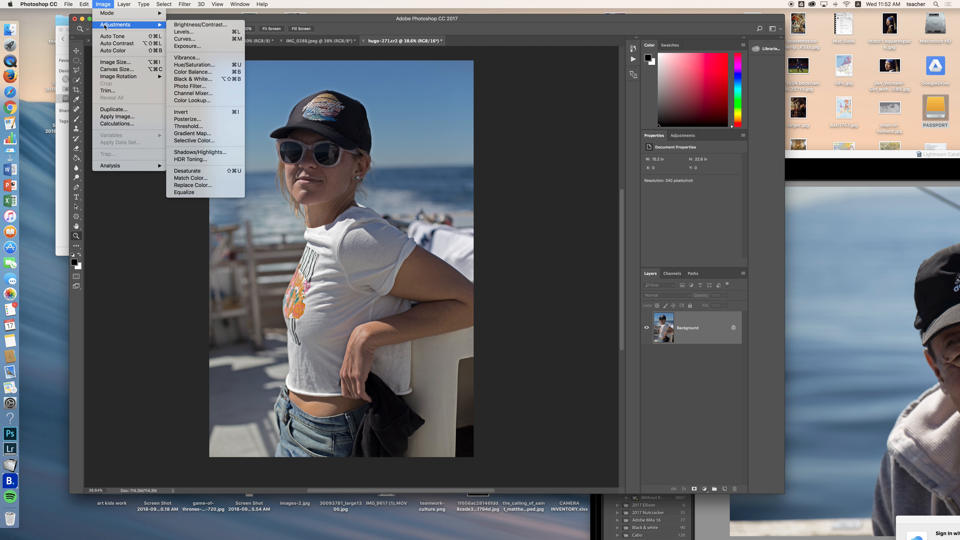
left_click(210, 152)
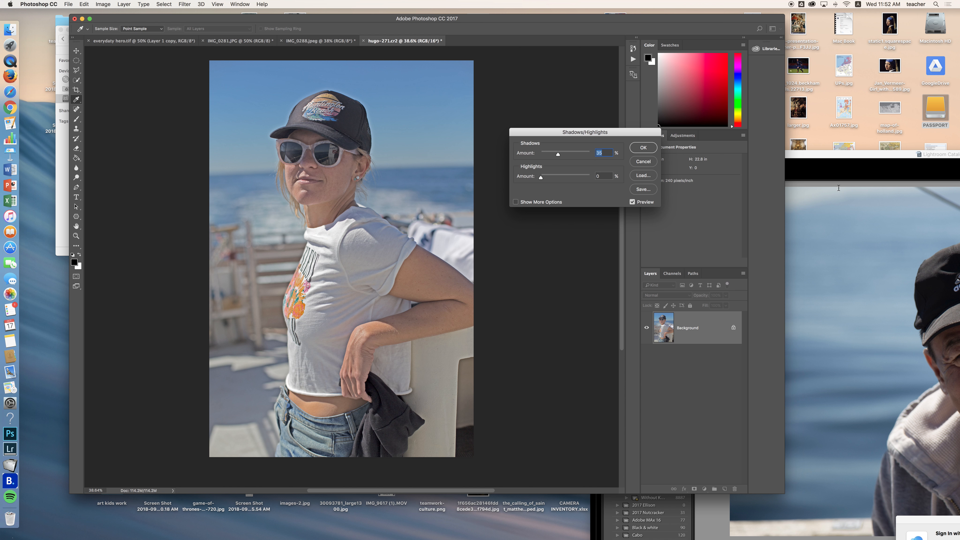
Switch to Spotify, pause the playback and return to Photoshop
left_click(10, 497)
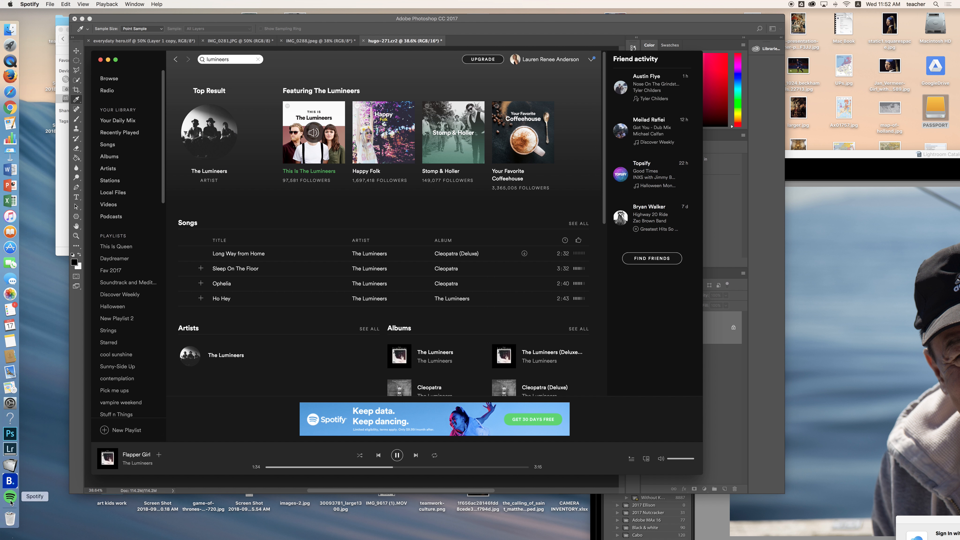
left_click(397, 456)
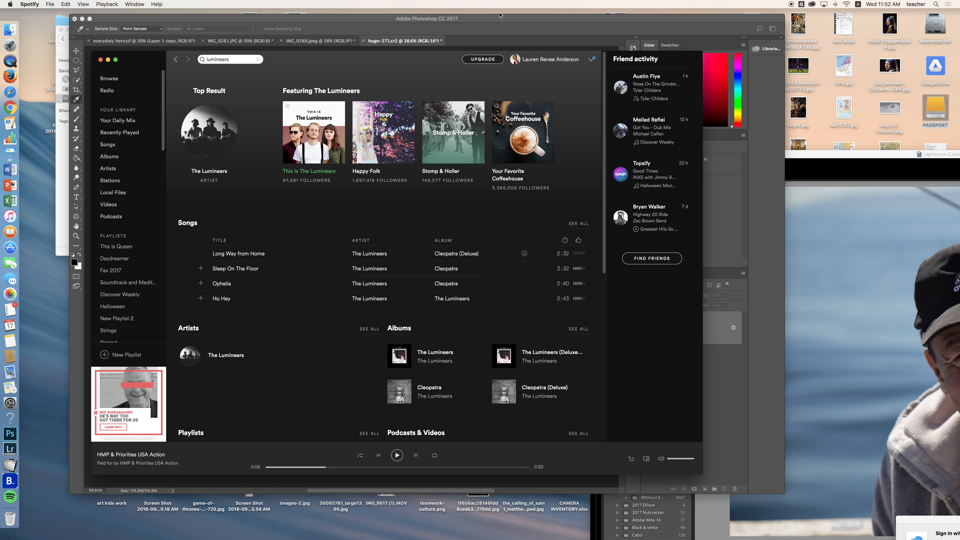
left_click(497, 20)
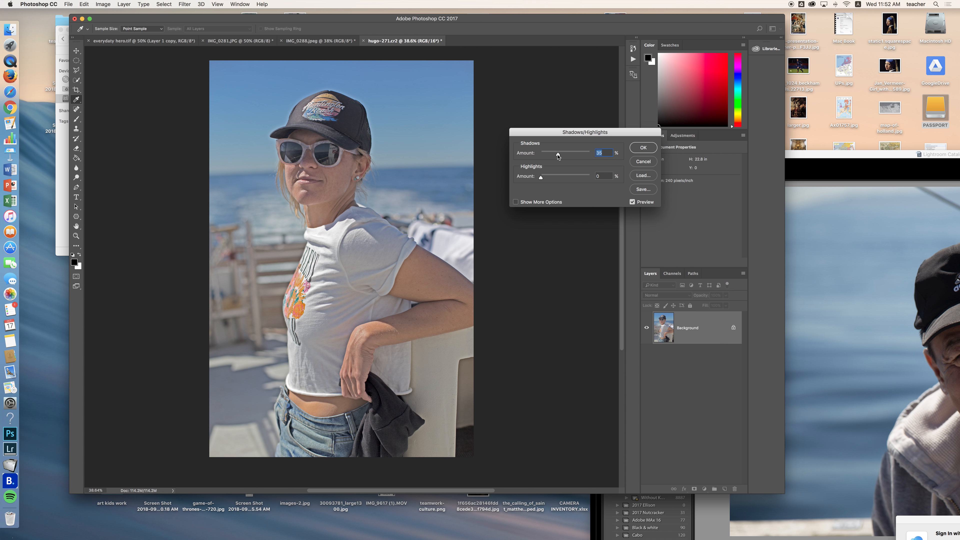
Try different Shadows/Highlights amounts on the Background layer and apply them with Shadows at 10% and a low Highlights amount
left_click_drag(556, 155, 549, 158)
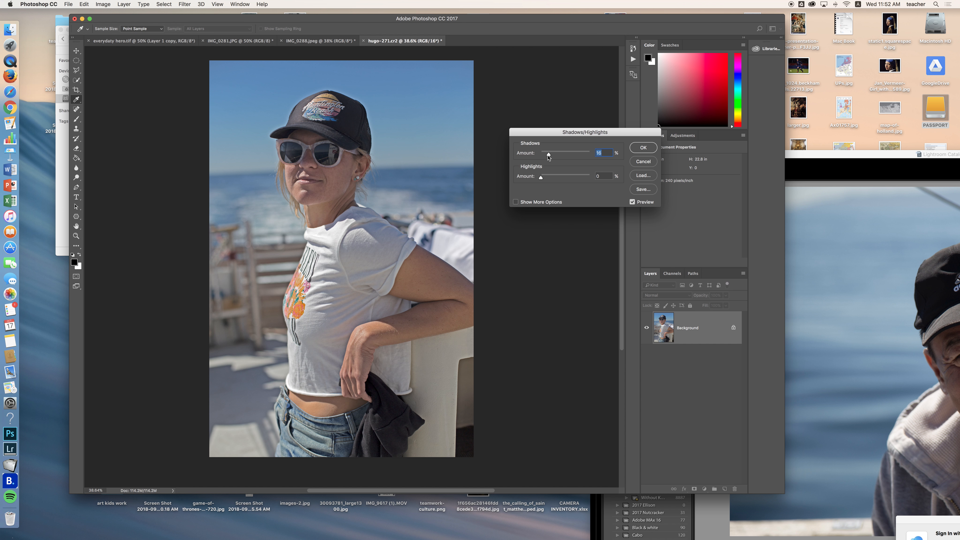
left_click_drag(550, 158, 534, 155)
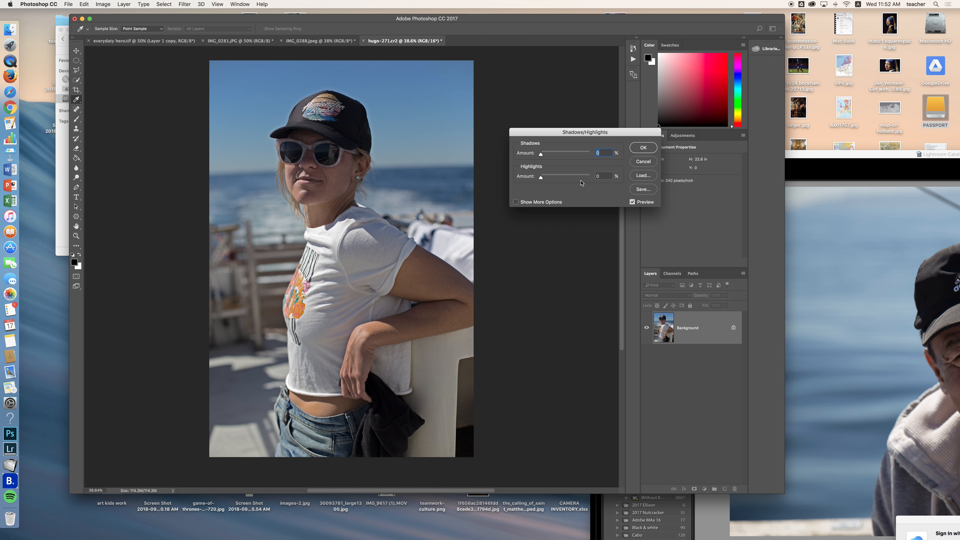
left_click_drag(542, 179, 578, 179)
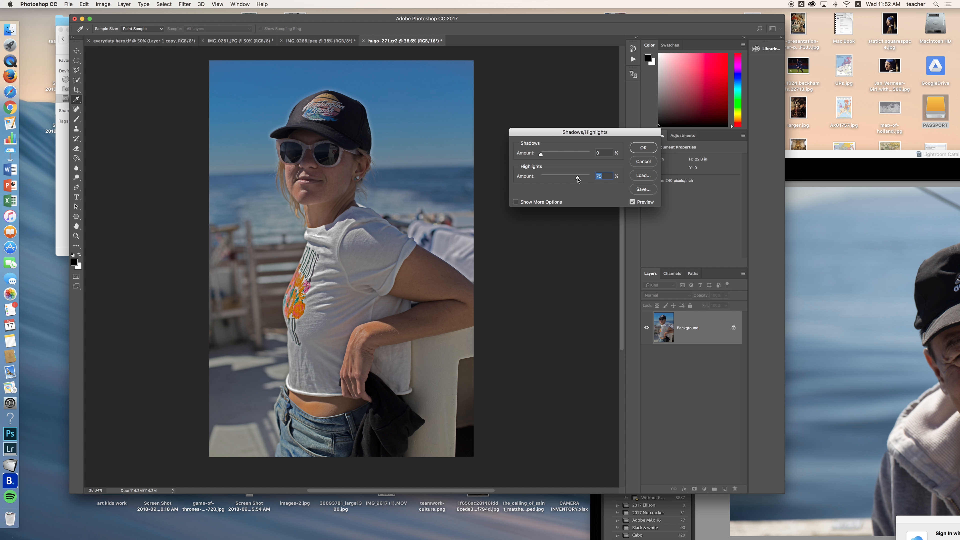
left_click_drag(578, 180, 549, 179)
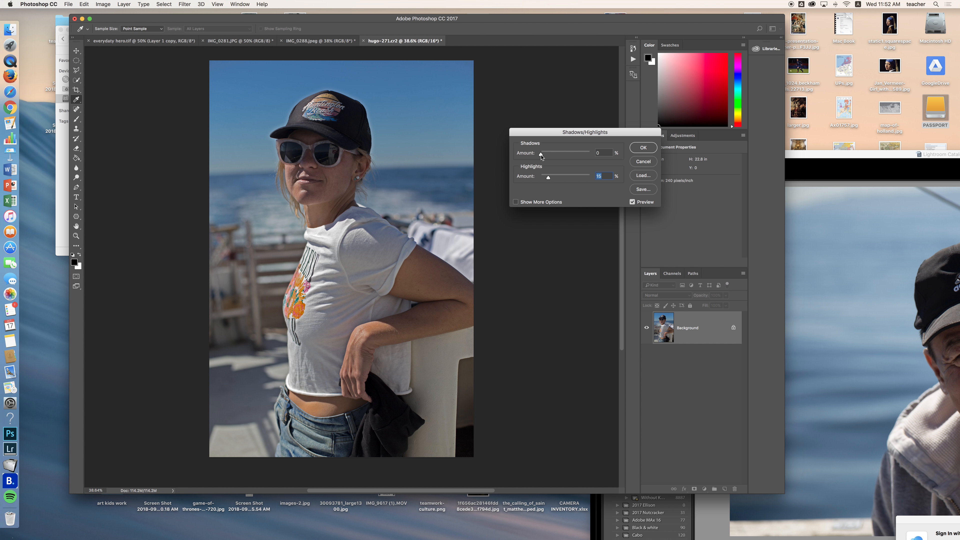
left_click_drag(541, 156, 546, 156)
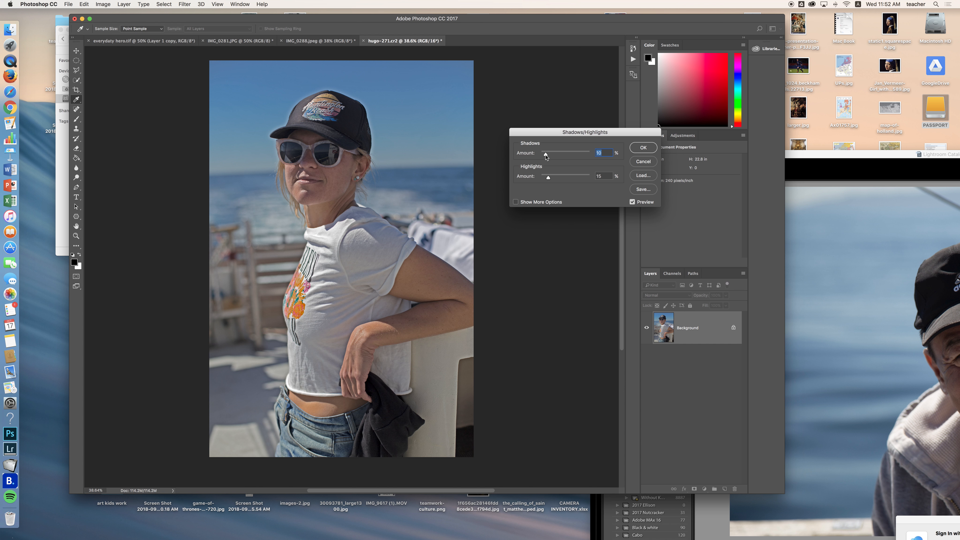
left_click_drag(548, 176, 547, 177)
left_click_drag(548, 178, 547, 177)
left_click(645, 149)
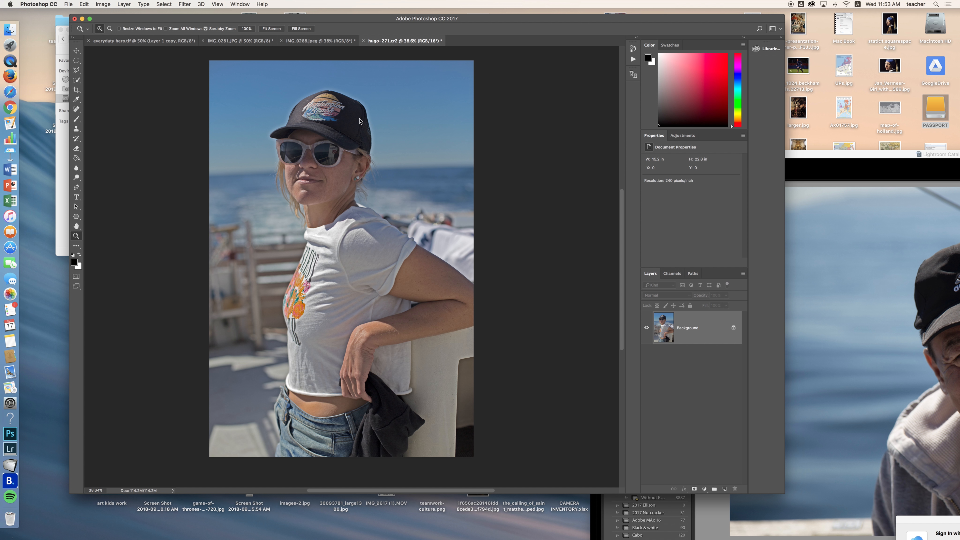
Show an enlarged History list, compare the photo before and after Shadows/Highlights, and revert to the state before it
left_click(240, 4)
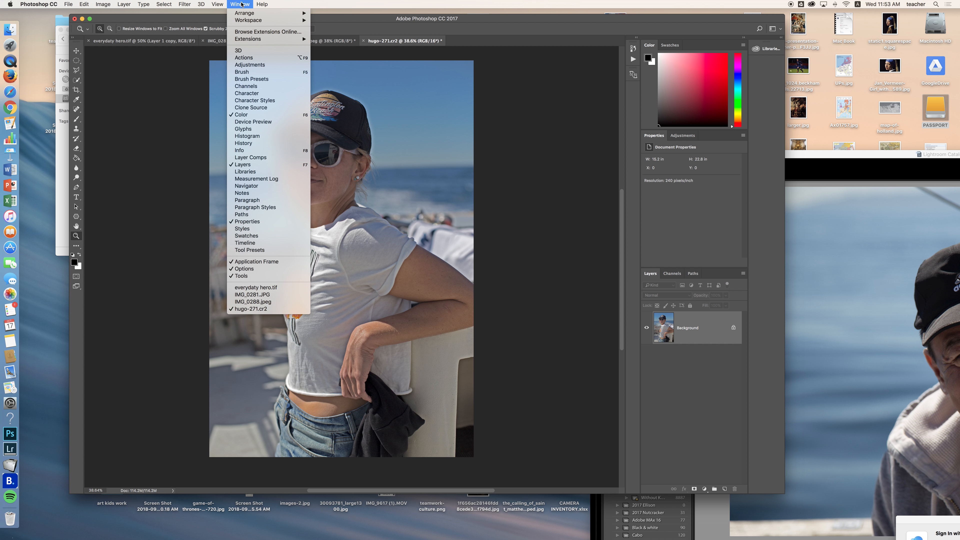
left_click(251, 143)
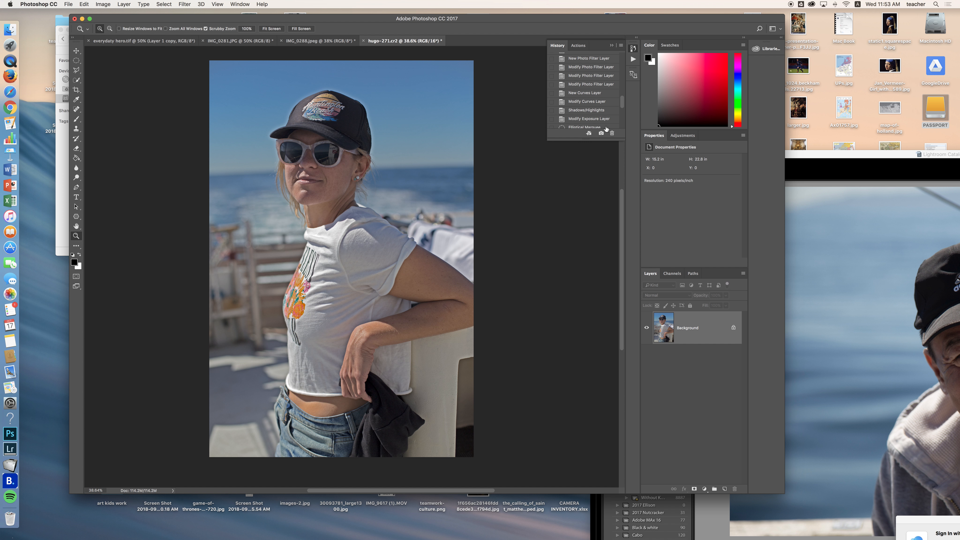
left_click_drag(612, 139, 601, 269)
left_click(591, 247)
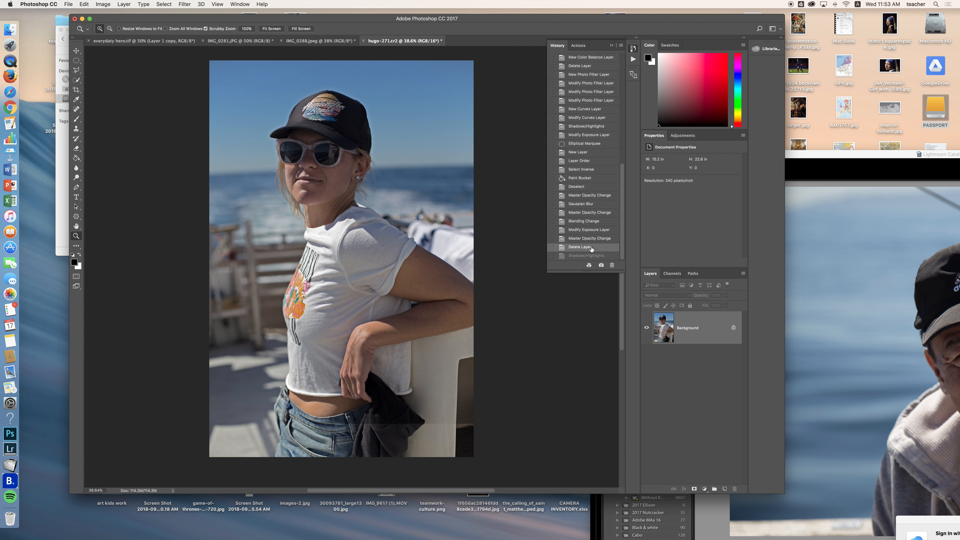
left_click(589, 257)
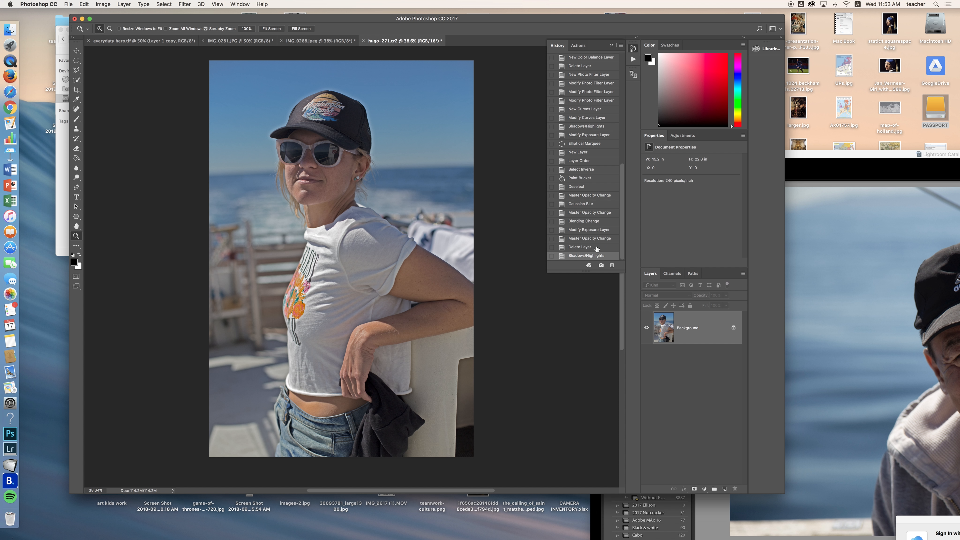
left_click(597, 248)
Duplicate the Background layer and apply Shadows/Highlights to the copy with Shadows at 15% and Highlights at 14%
left_click_drag(695, 328, 724, 489)
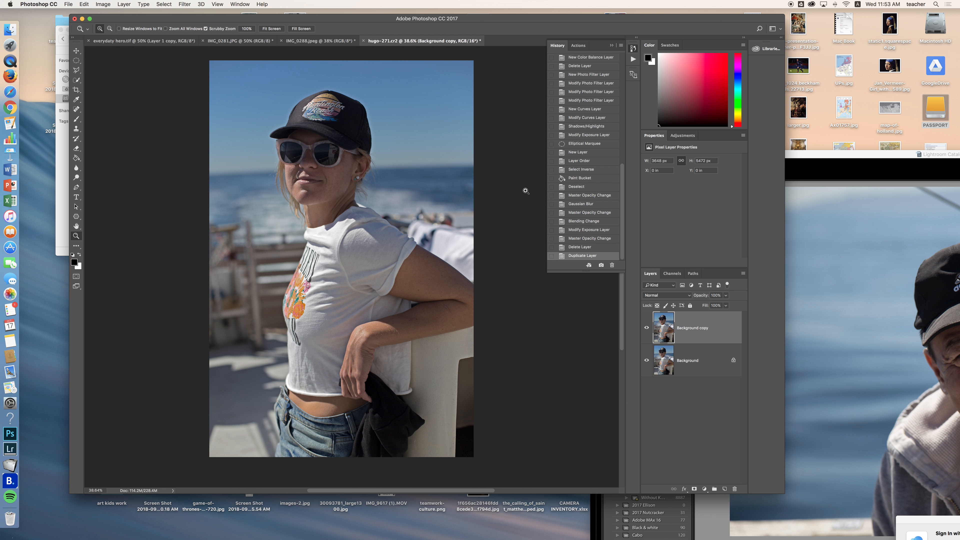
left_click(120, 5)
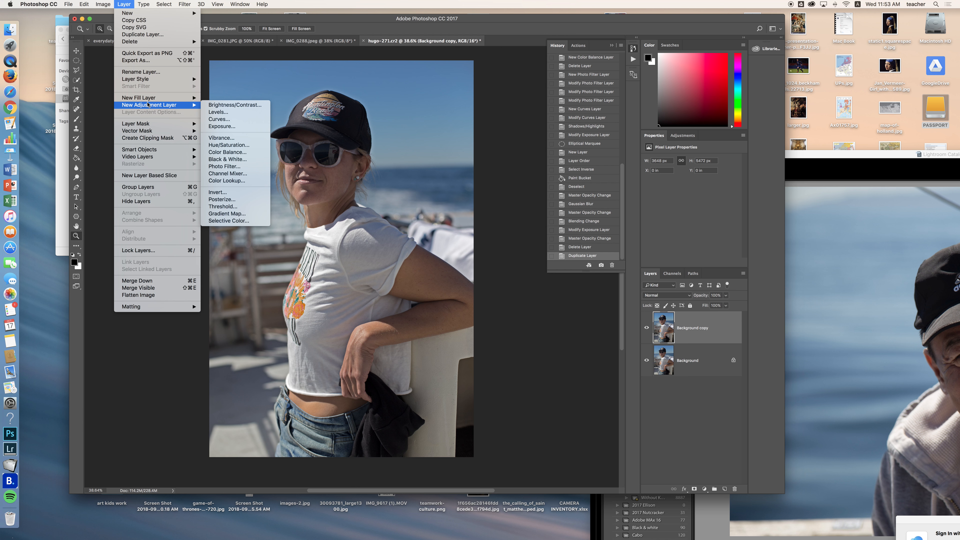
mouse_move(104, 4)
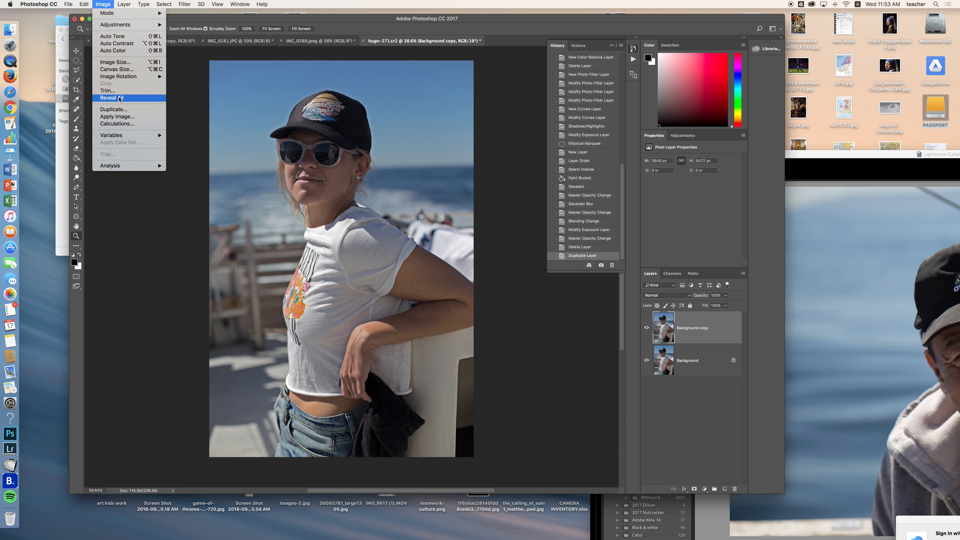
mouse_move(144, 25)
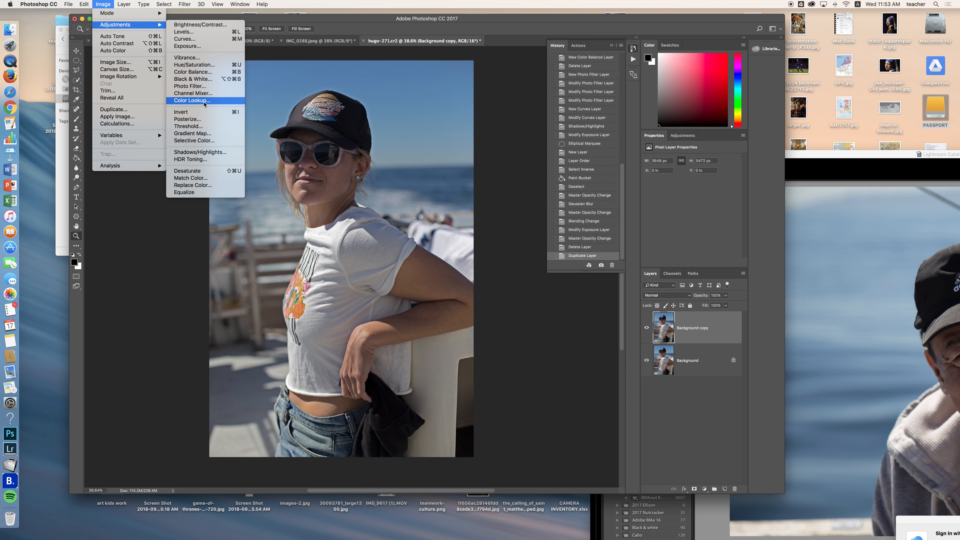
left_click(206, 152)
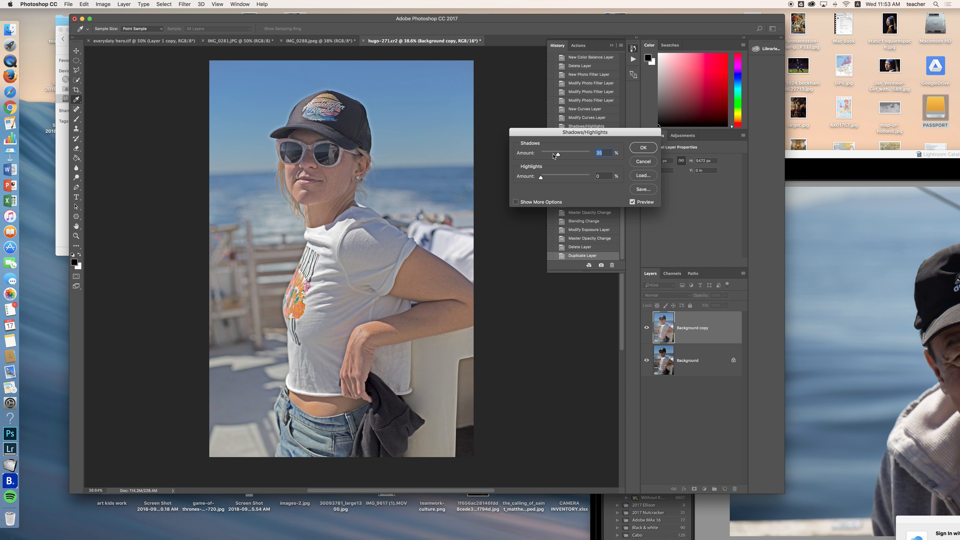
left_click_drag(559, 155, 549, 180)
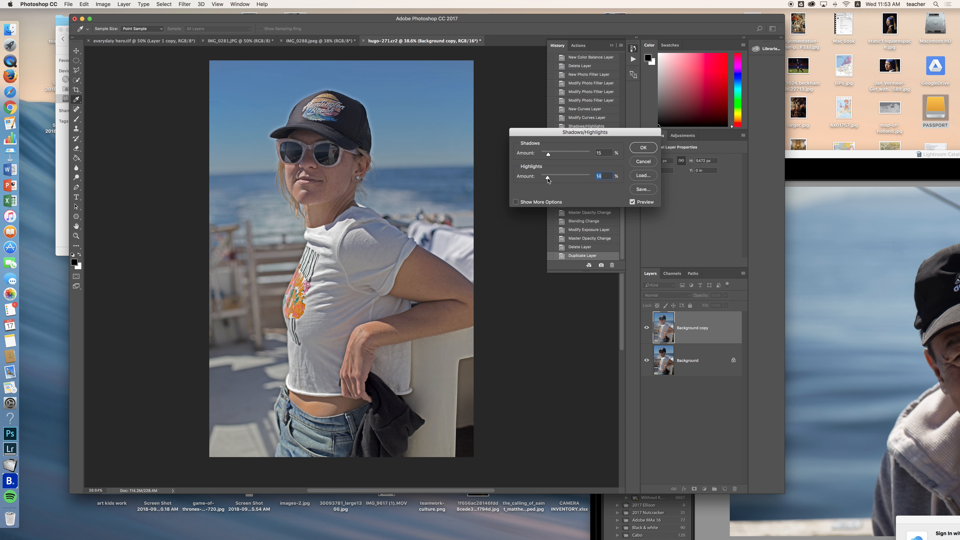
left_click(643, 148)
key("z")
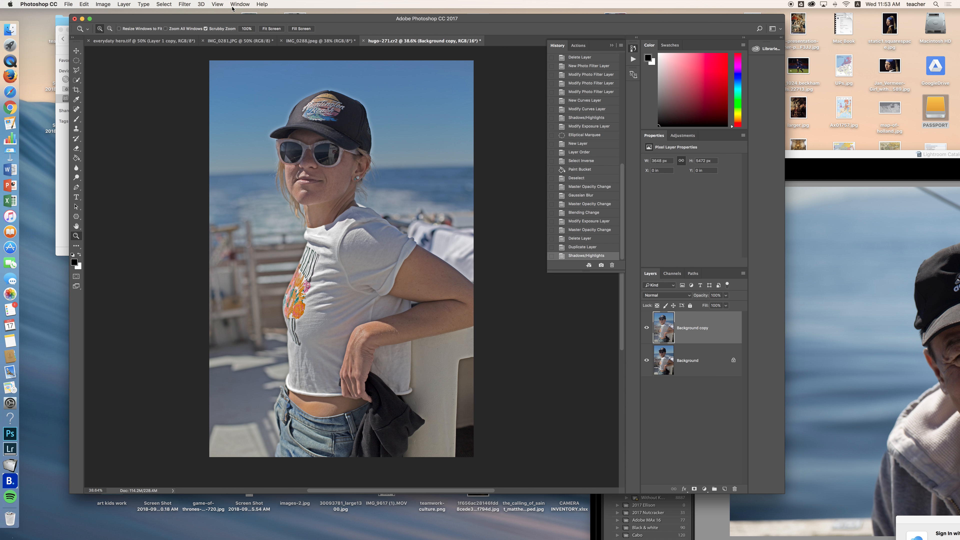
Add an Exposure adjustment layer above the duplicated layer and set its exposure to +0.60
left_click(128, 4)
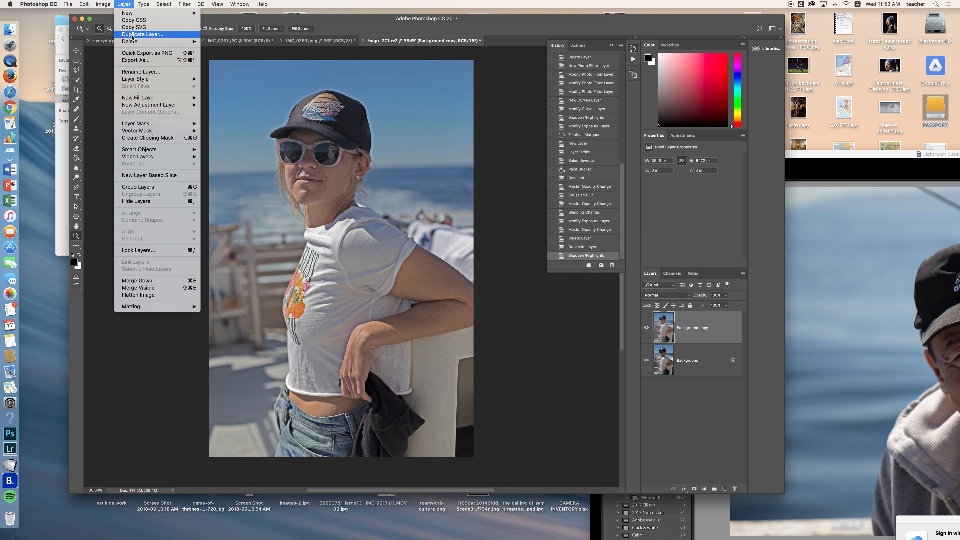
mouse_move(160, 108)
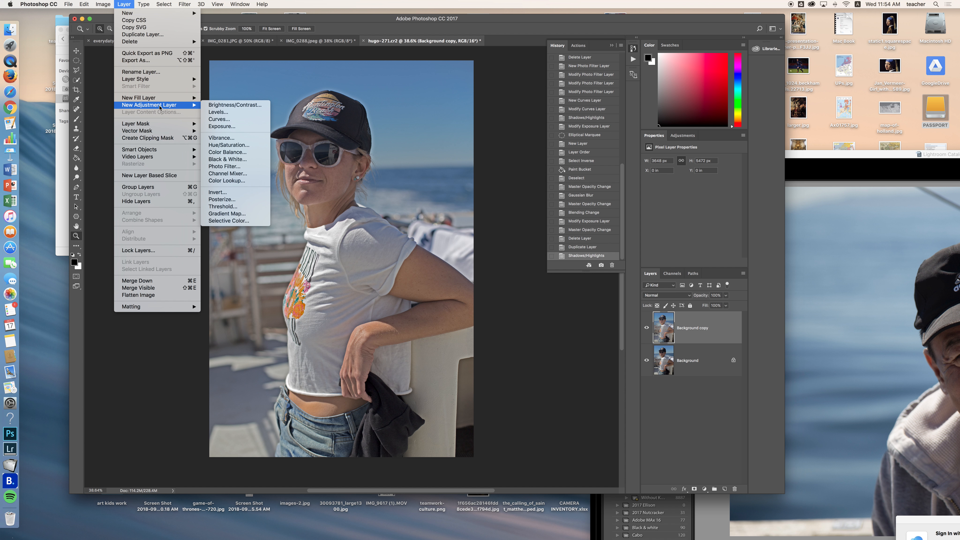
left_click(243, 126)
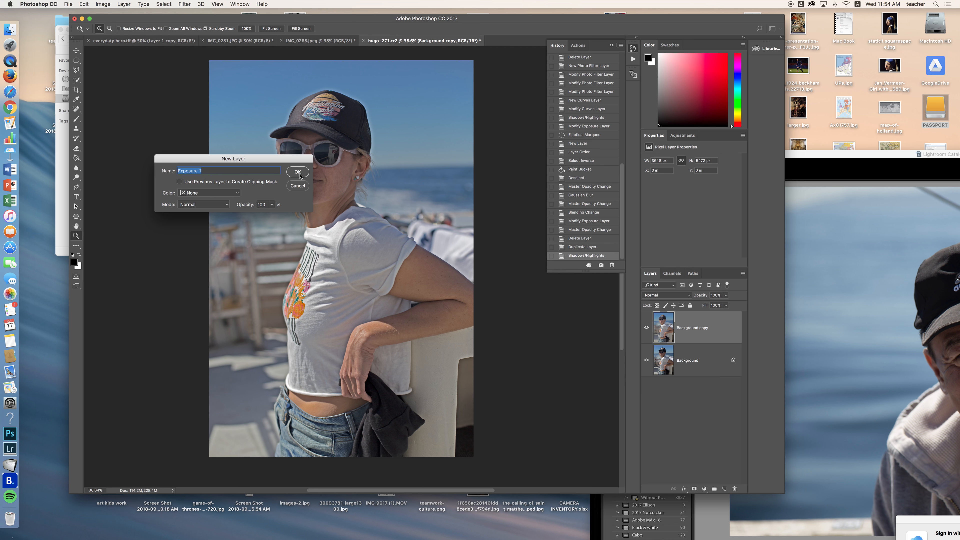
left_click(300, 174)
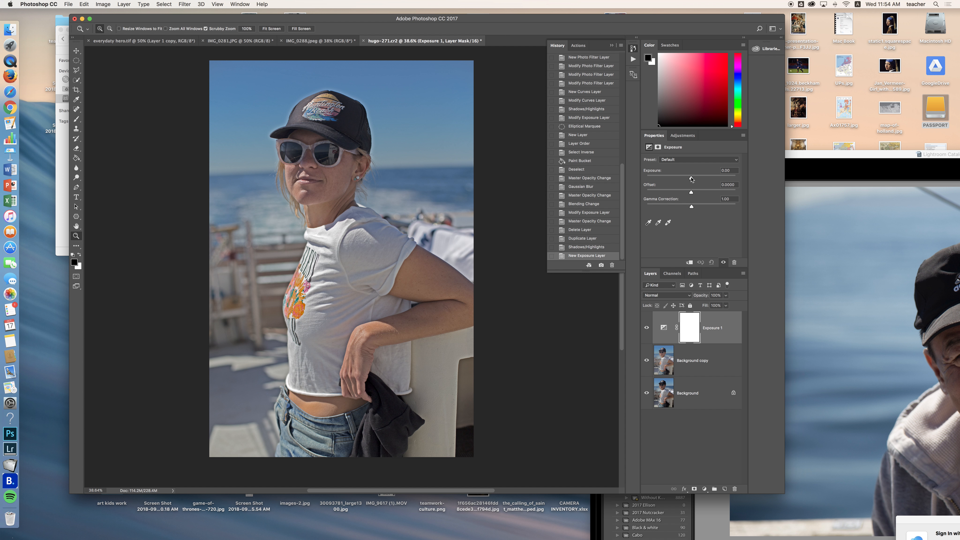
left_click_drag(691, 177, 694, 180)
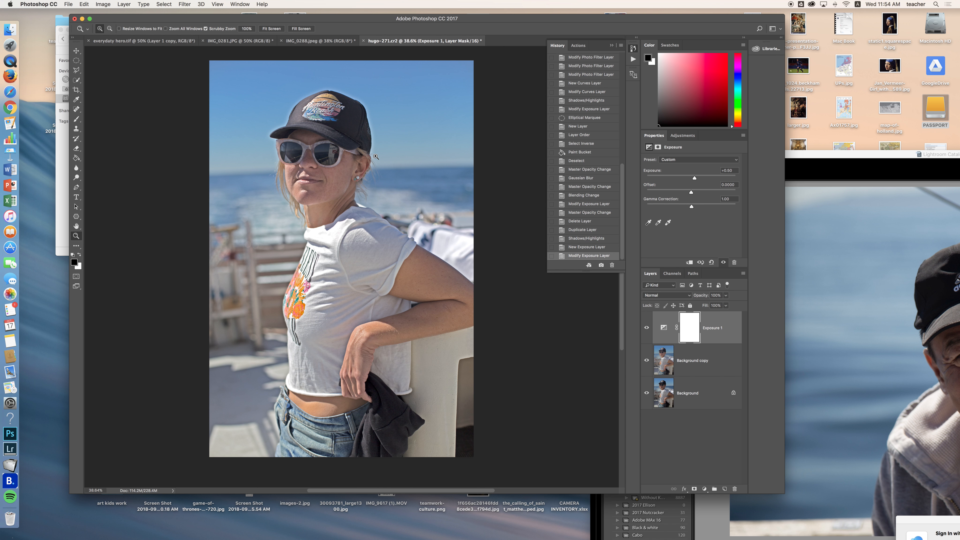
Retouch the spot on the woman's cheek near the earring with the Spot Healing Brush on the Exposure adjustment layer
left_click_drag(328, 161, 341, 169)
left_click(342, 169)
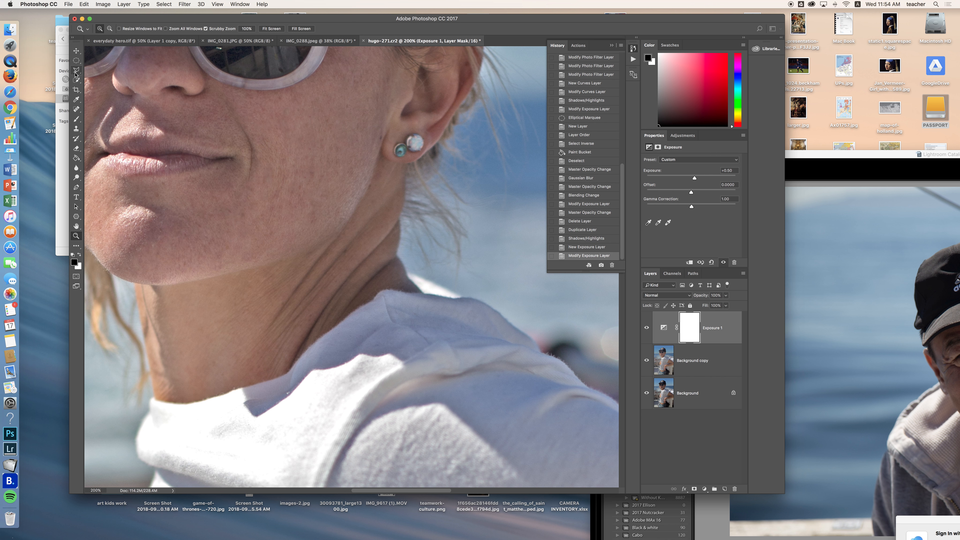
left_click(77, 110)
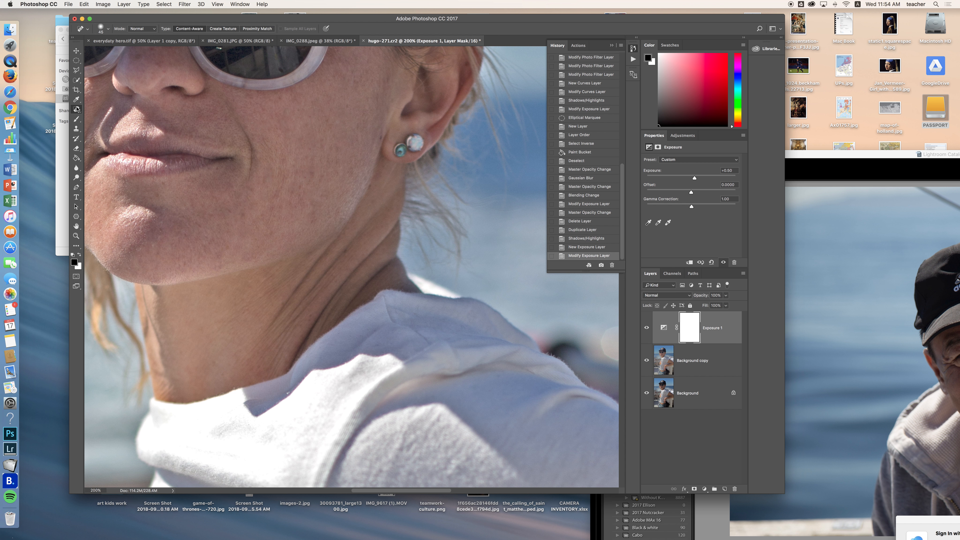
left_click(77, 108)
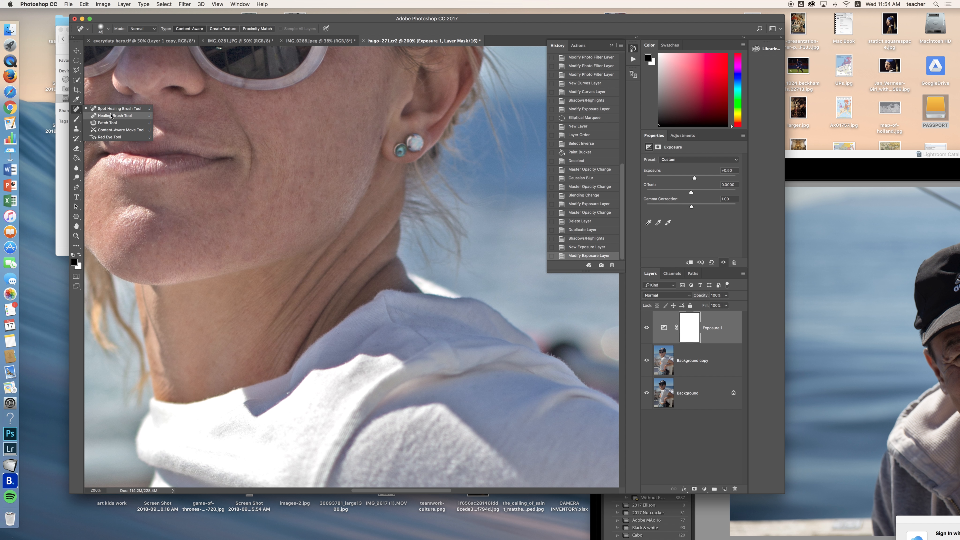
left_click(338, 146)
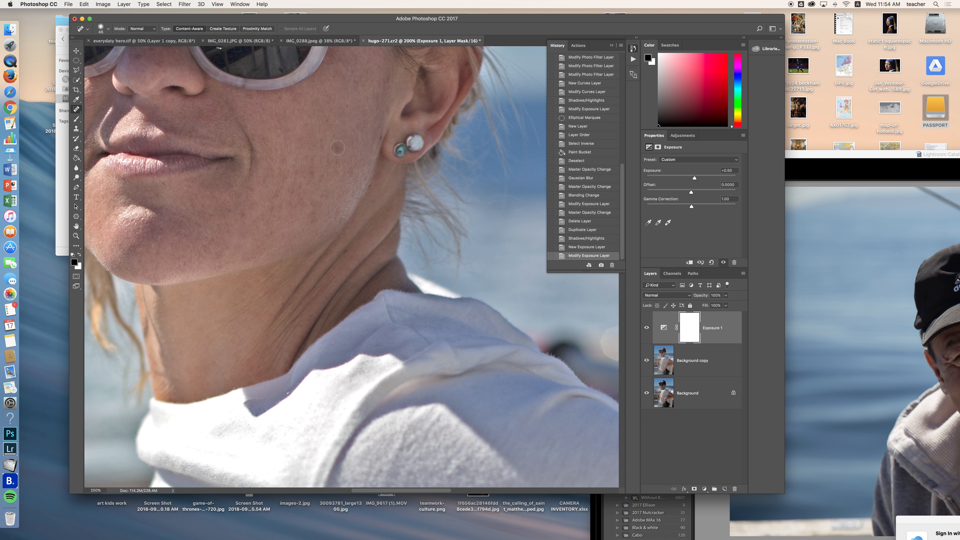
left_click(340, 149)
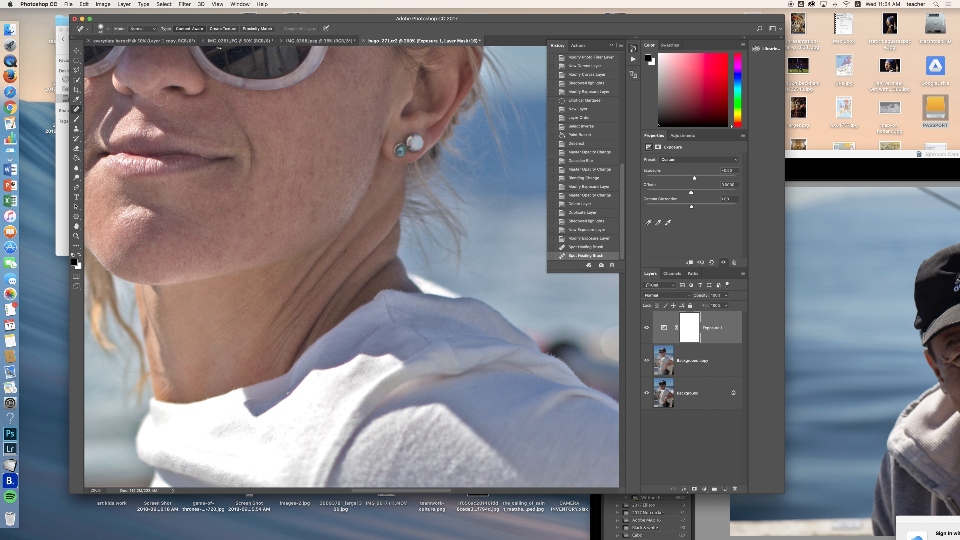
Select the Background copy layer and heal the spots on the woman's cheek and nose with the Spot Healing Brush
left_click(142, 60)
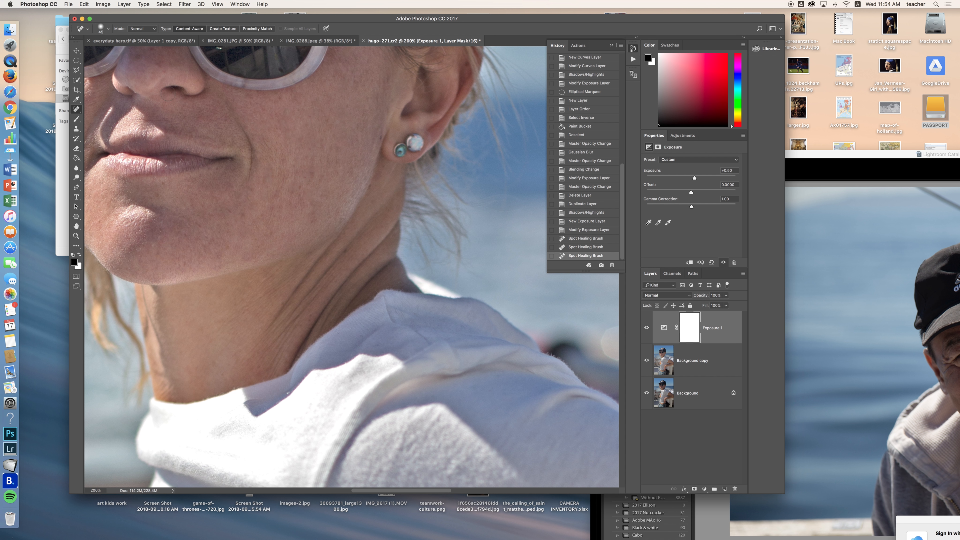
left_click(723, 369)
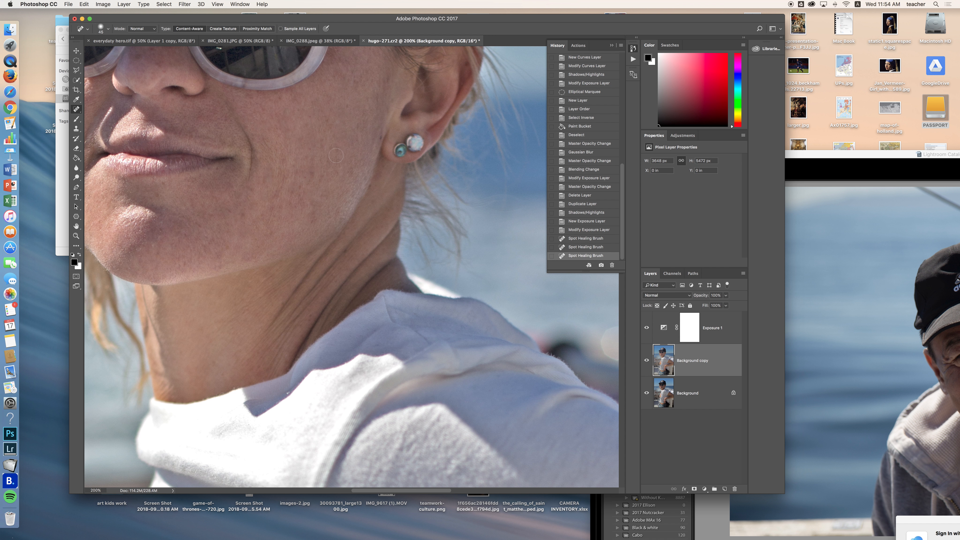
left_click(333, 149)
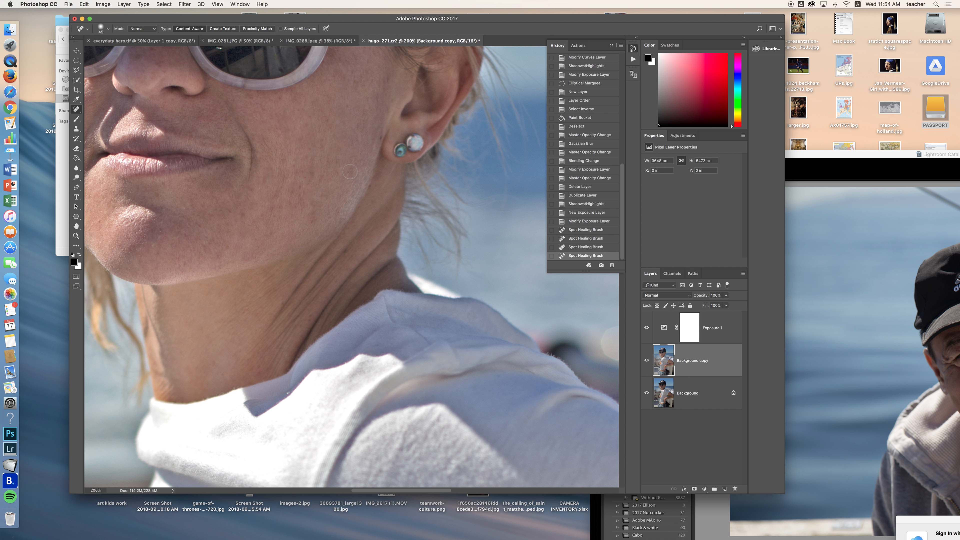
left_click(312, 174)
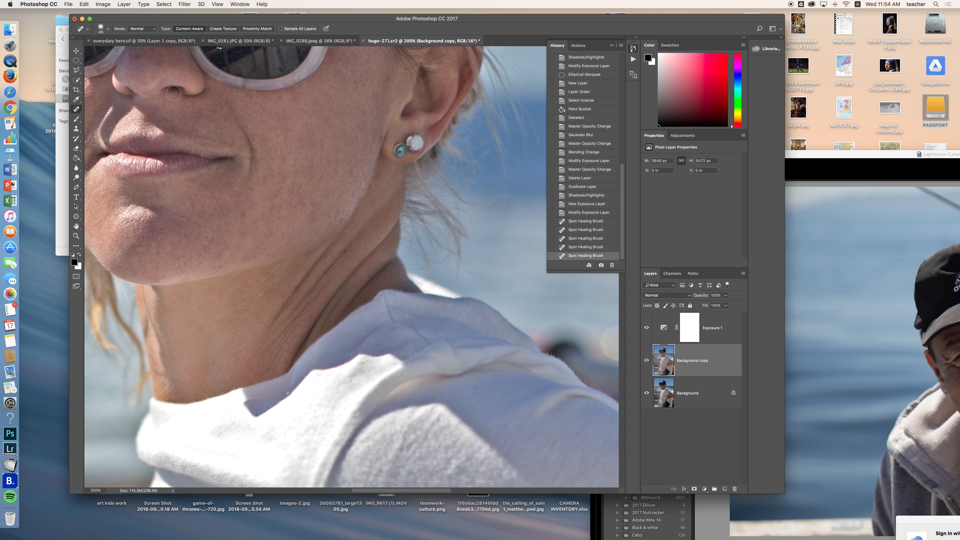
left_click(142, 57)
left_click(149, 53)
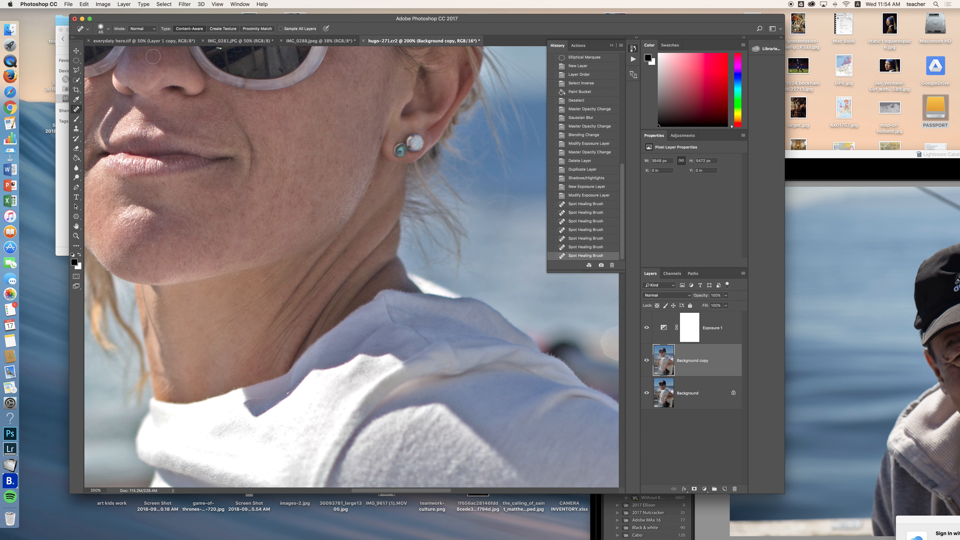
left_click(159, 62)
Heal the blemishes along the woman's jaw and on the cheek beside her ear on the Background copy layer
left_click(269, 230)
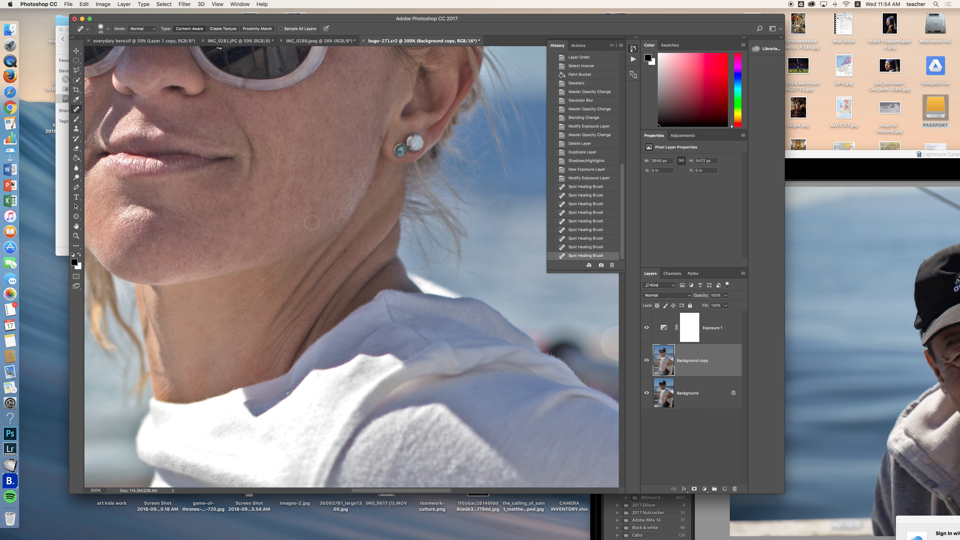
left_click(313, 223)
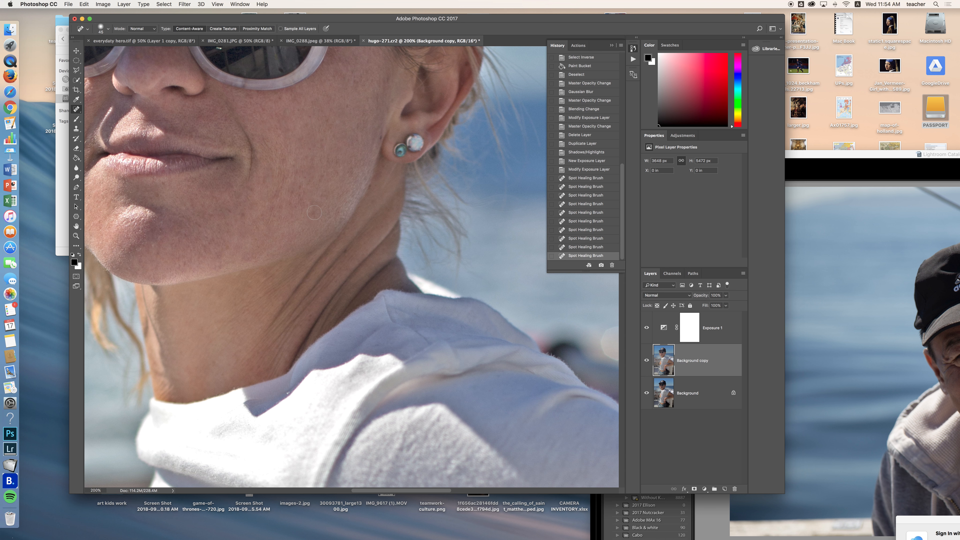
left_click(314, 212)
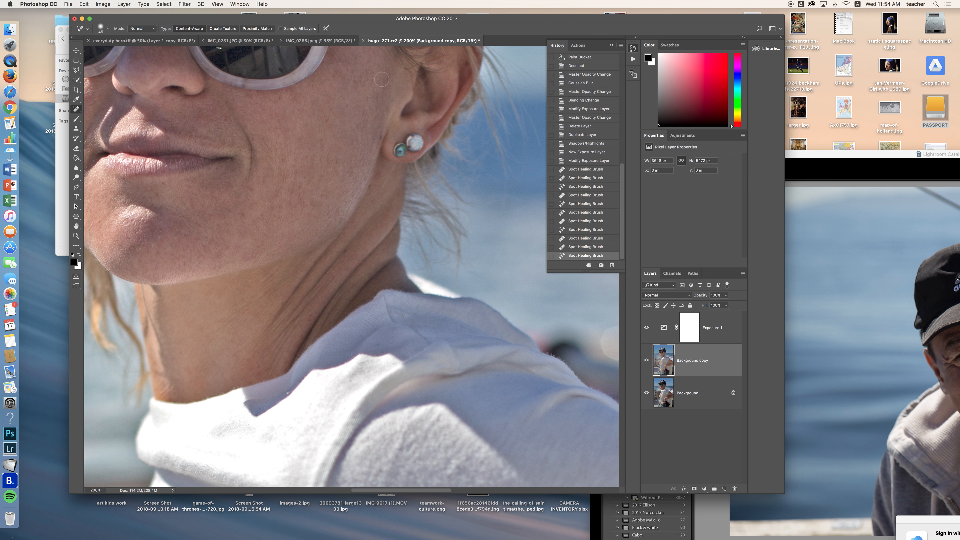
left_click_drag(382, 79, 383, 81)
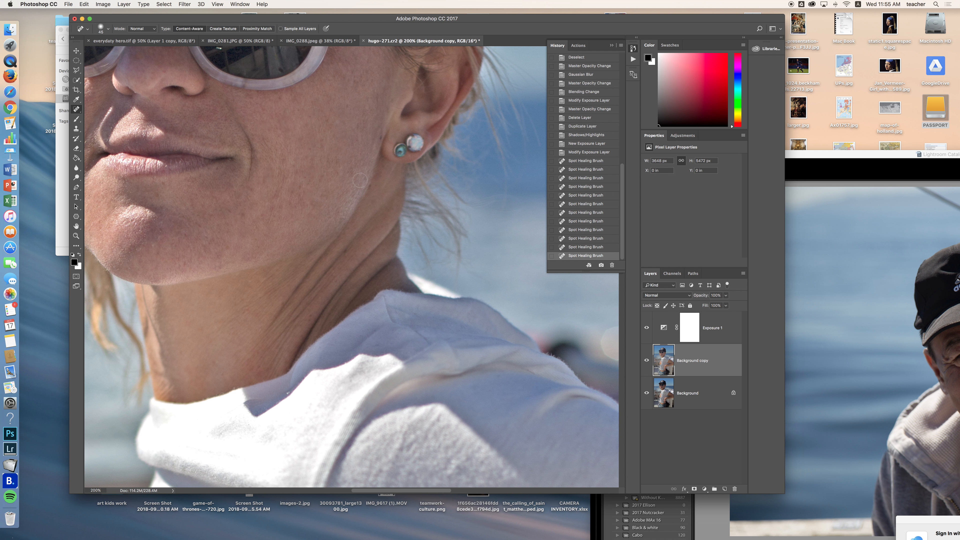
left_click(376, 138)
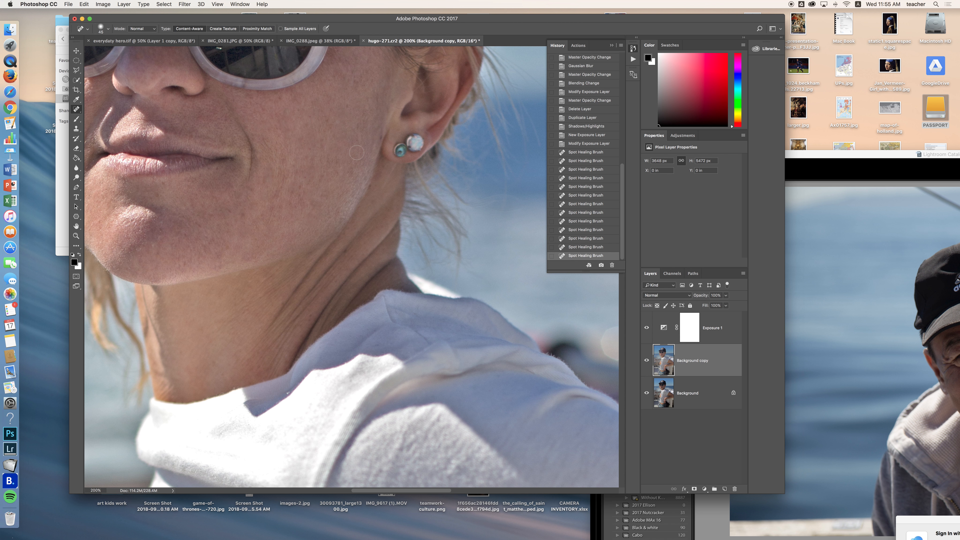
left_click(378, 137)
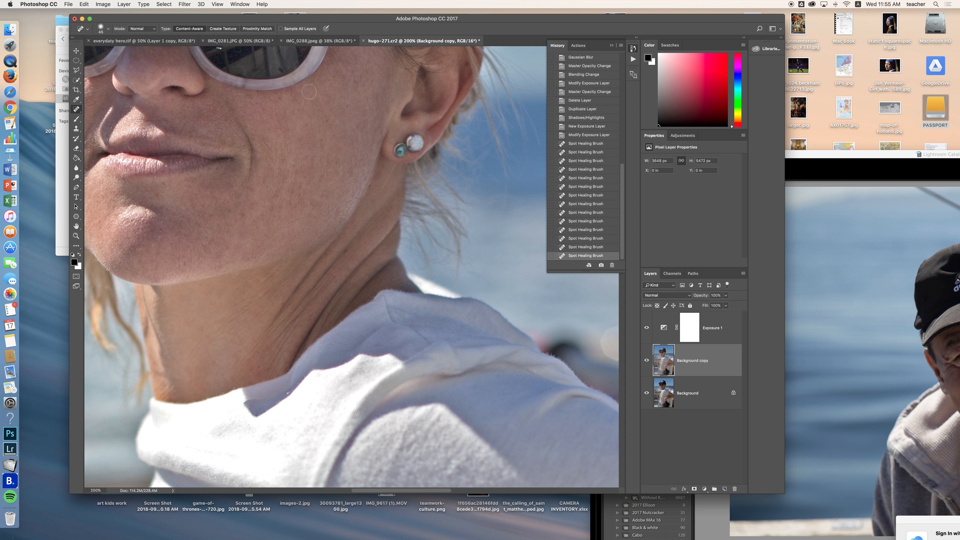
Heal the skin below the sunglasses, the crease beside the mouth and the cheek next to the loose hair
left_click(276, 98)
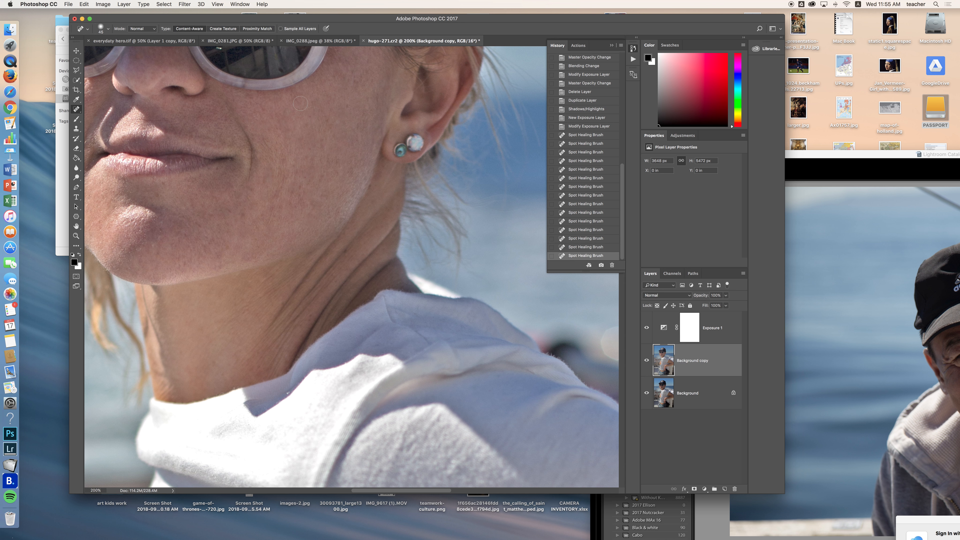
left_click(298, 97)
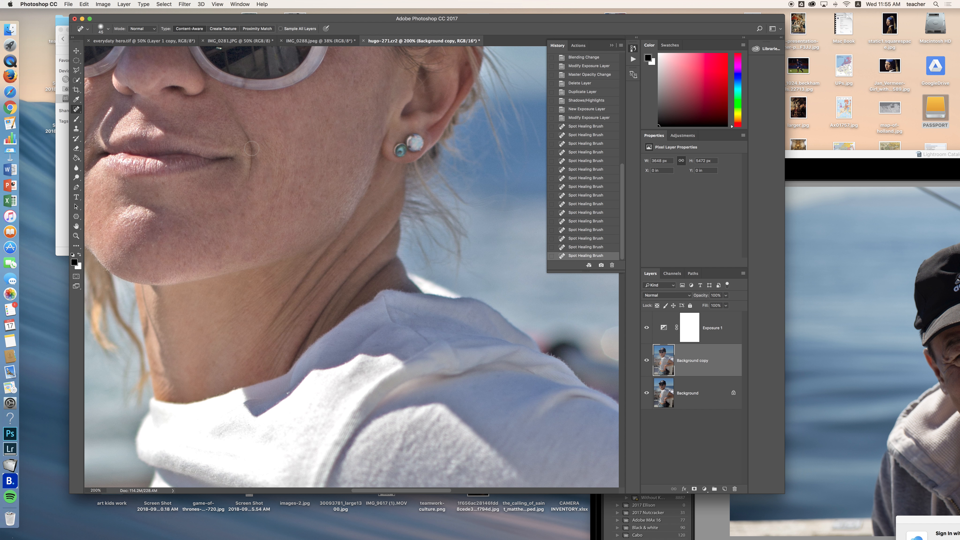
left_click_drag(251, 148, 248, 185)
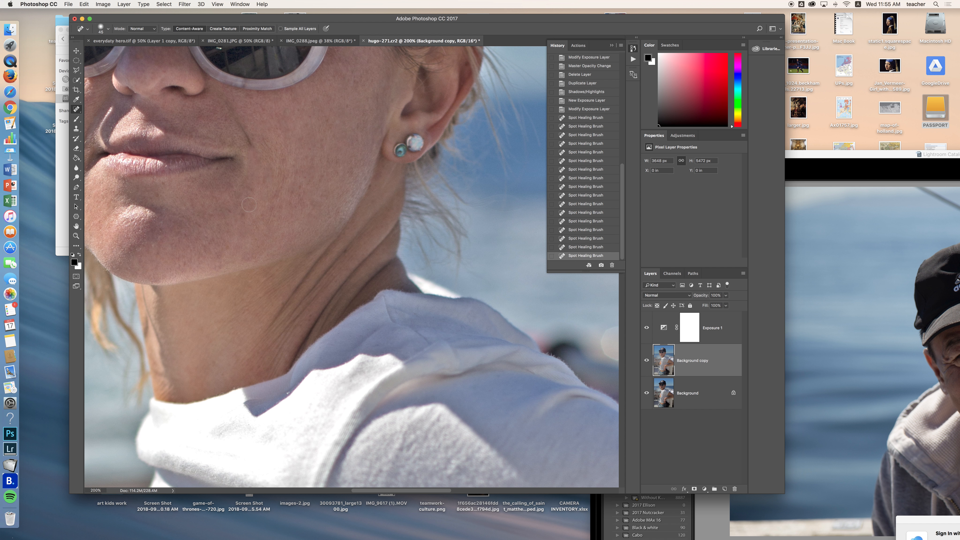
left_click_drag(255, 148, 254, 139)
left_click_drag(170, 140, 266, 144)
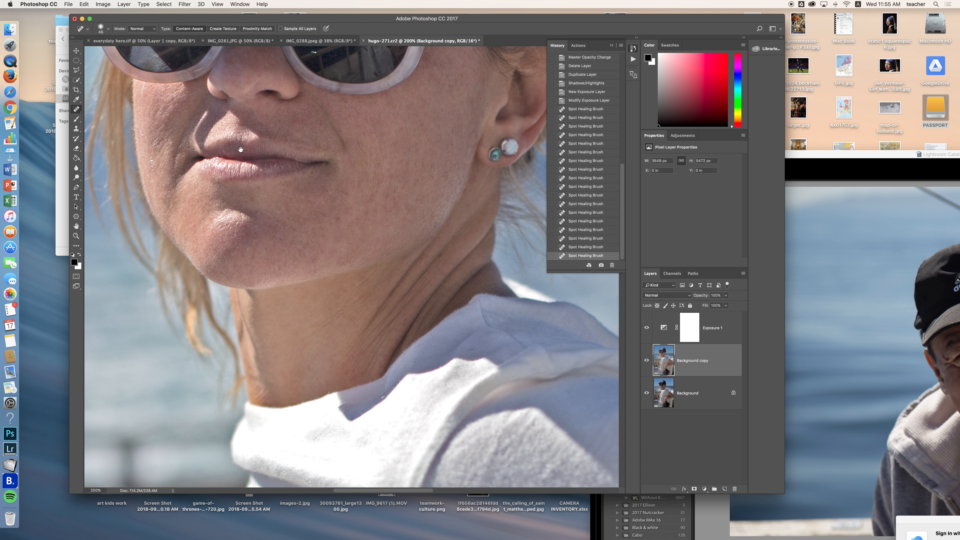
left_click_drag(181, 141, 173, 175)
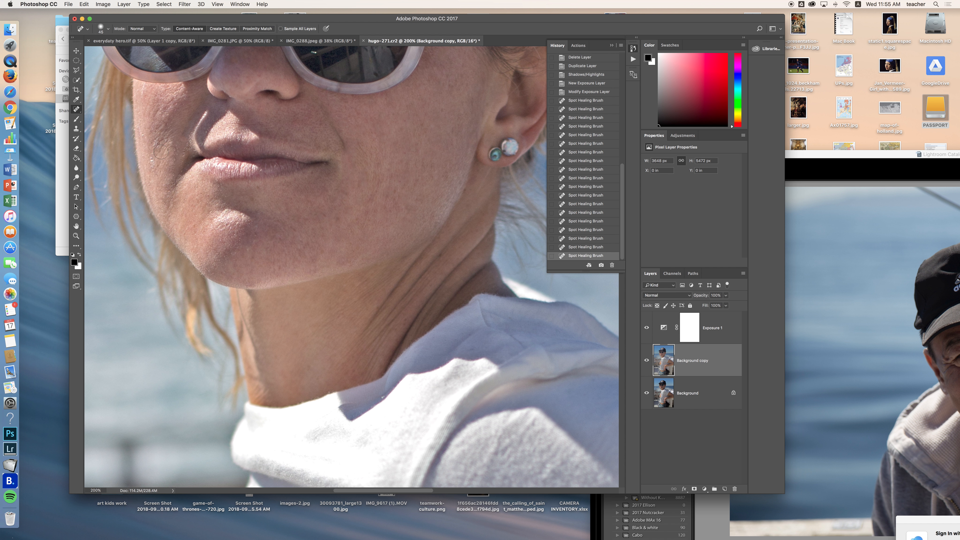
Try healing the shiny spots at the outer edge of the cheek beside the hair, and revert the last healing stroke
left_click_drag(160, 142, 152, 172)
left_click(177, 142)
left_click(157, 142)
left_click(158, 142)
key("super+z")
left_click(592, 247)
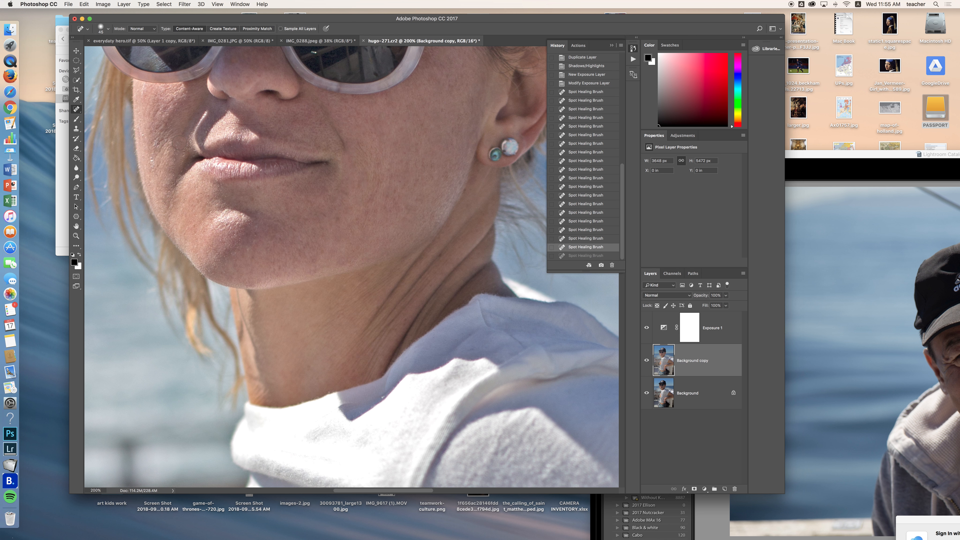
Heal the blemishes on the woman's chin and along the underside of her jaw
left_click(253, 198)
left_click(260, 191)
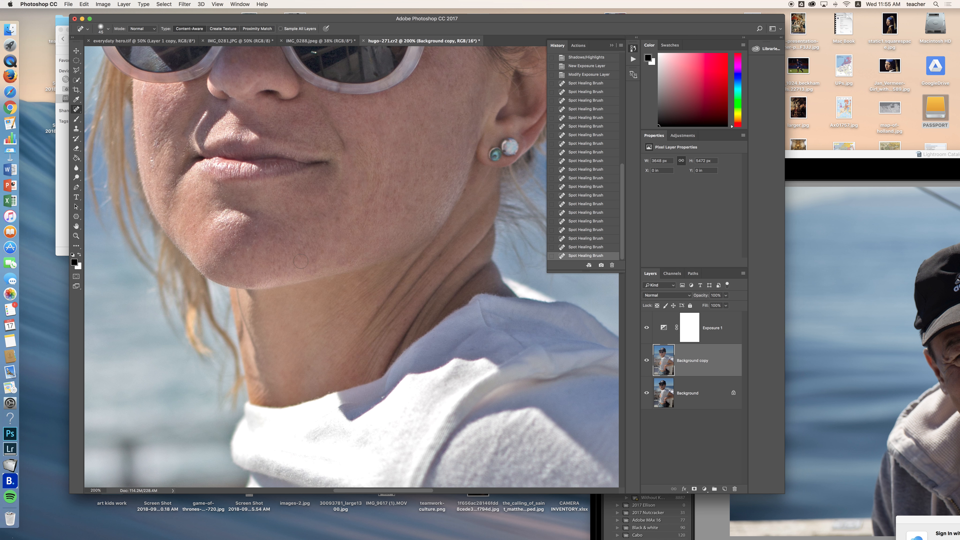
left_click(314, 270)
left_click(313, 260)
left_click(323, 250)
Add a Curves adjustment layer above Background copy and increase contrast by anchoring the highlights and midtones and lowering the shadows
key("z")
left_click_drag(383, 153, 336, 160)
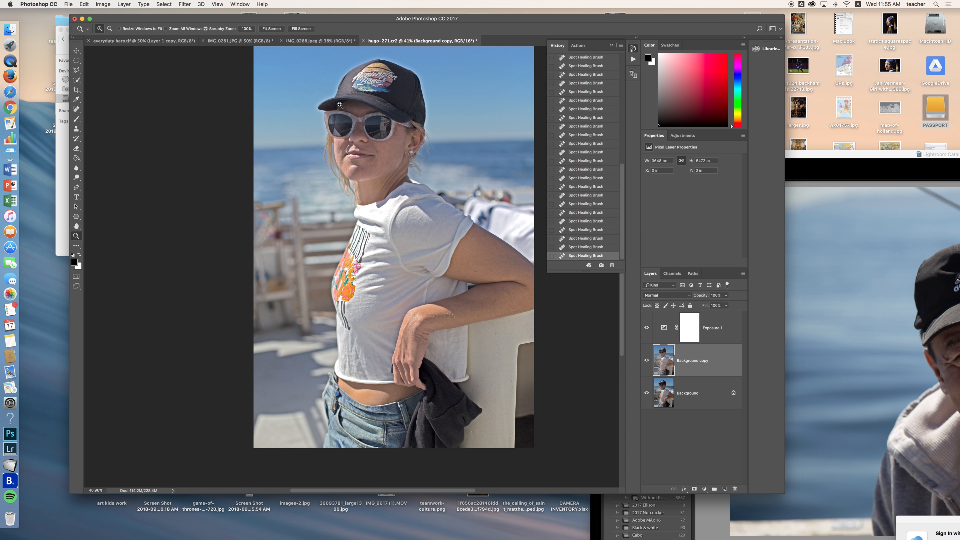
left_click(125, 3)
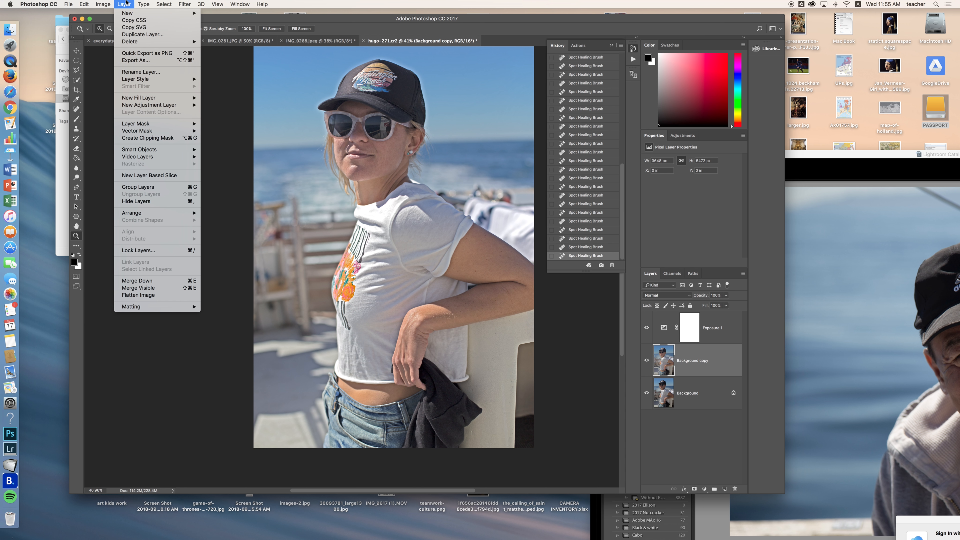
mouse_move(190, 105)
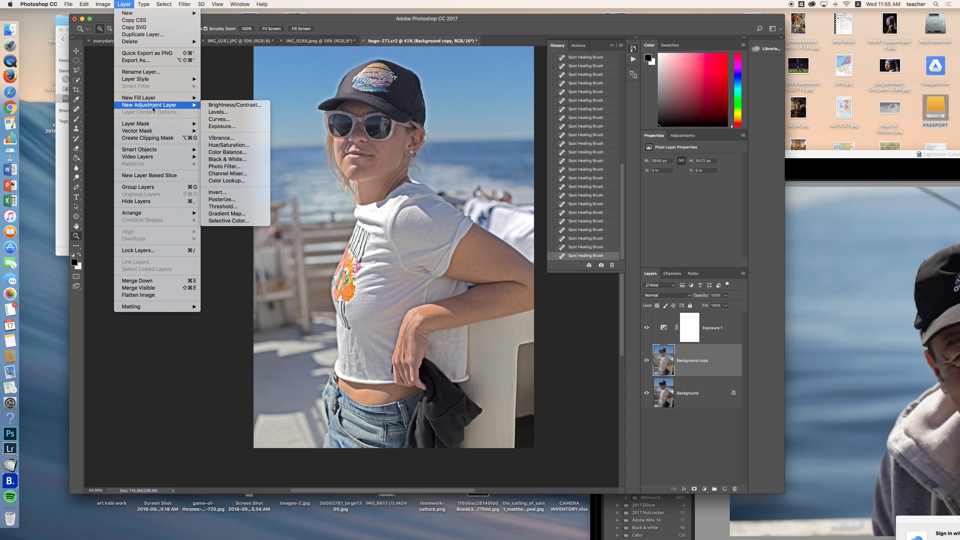
left_click(220, 119)
left_click(298, 172)
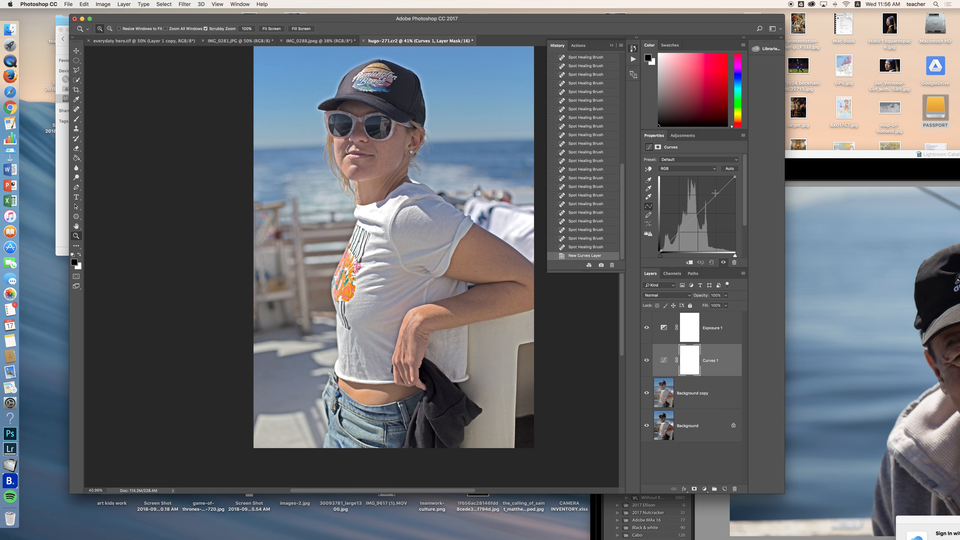
left_click_drag(718, 194, 717, 193)
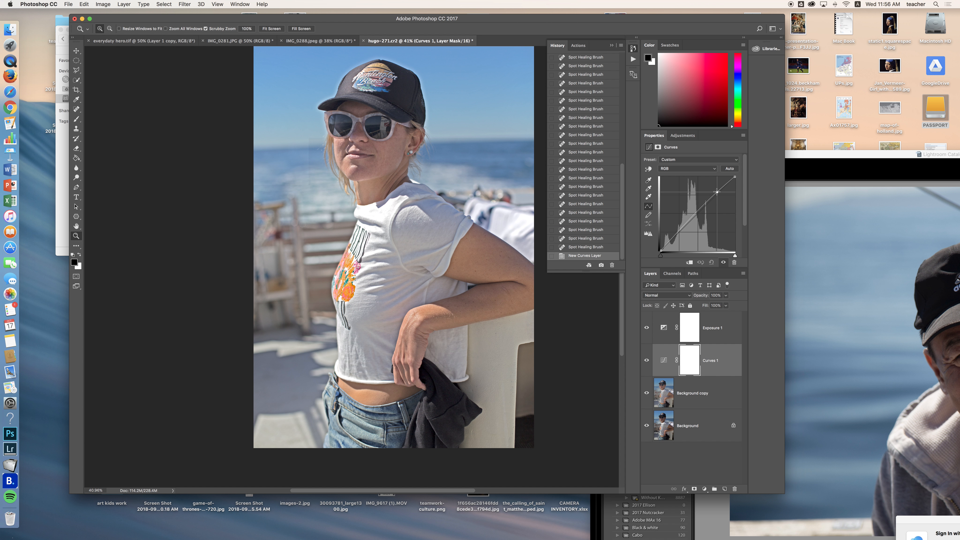
left_click_drag(669, 239, 690, 219)
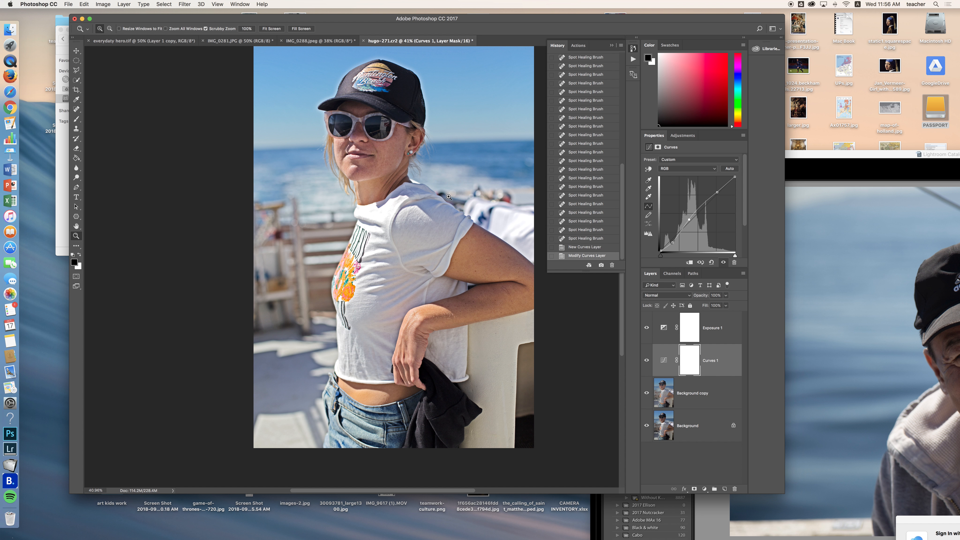
Try neutralizing the color cast by sampling the white shirt and background cloth as the Curves gray point, and undo it
left_click_drag(447, 178, 413, 200)
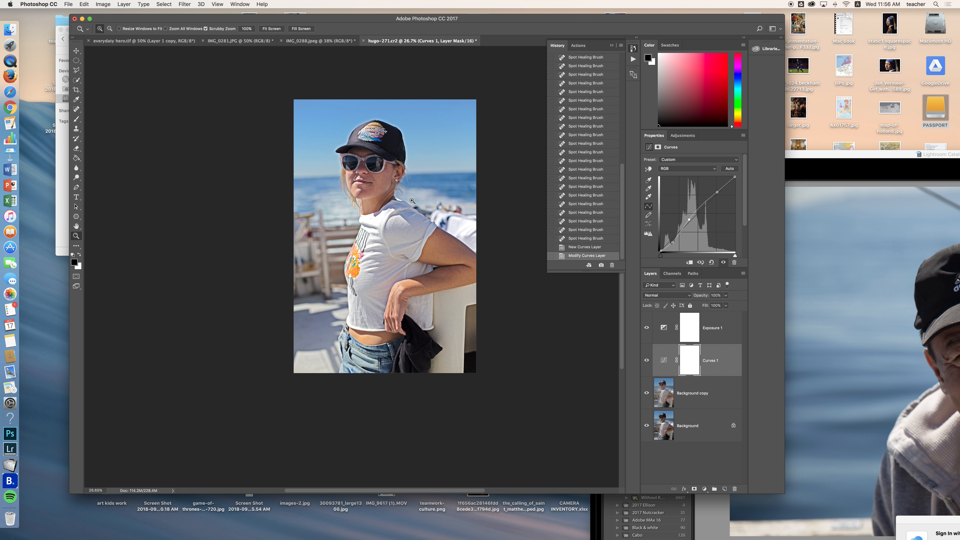
left_click_drag(412, 201, 456, 192)
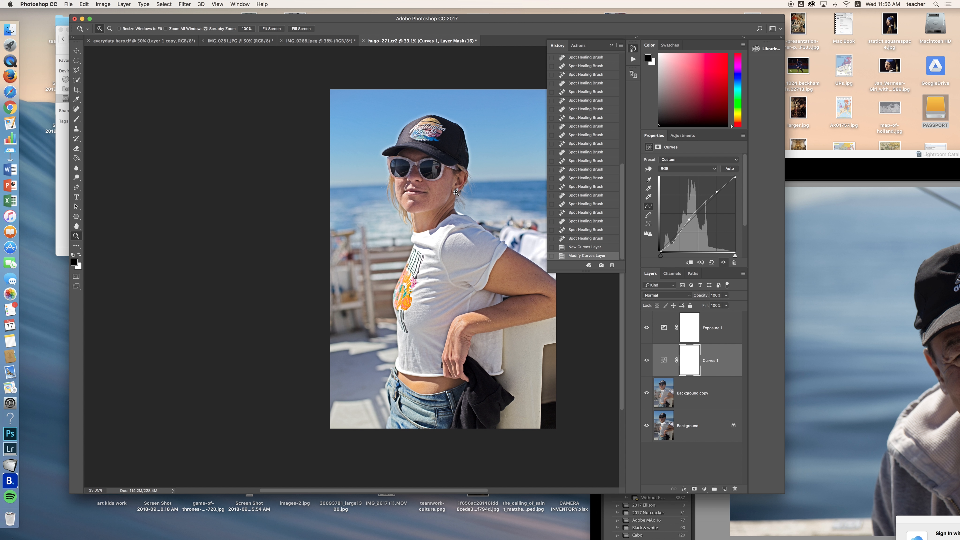
scroll(435, 187, "right", 5)
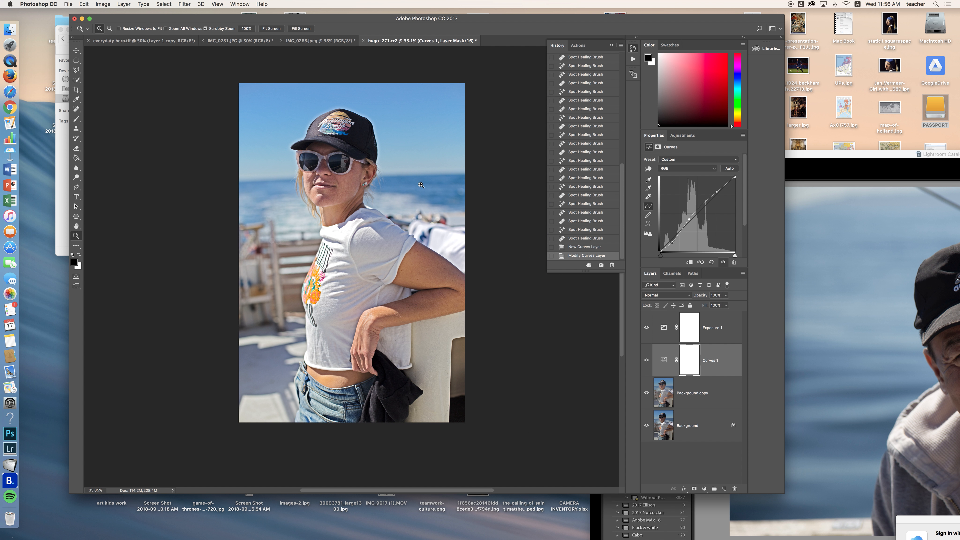
left_click(648, 189)
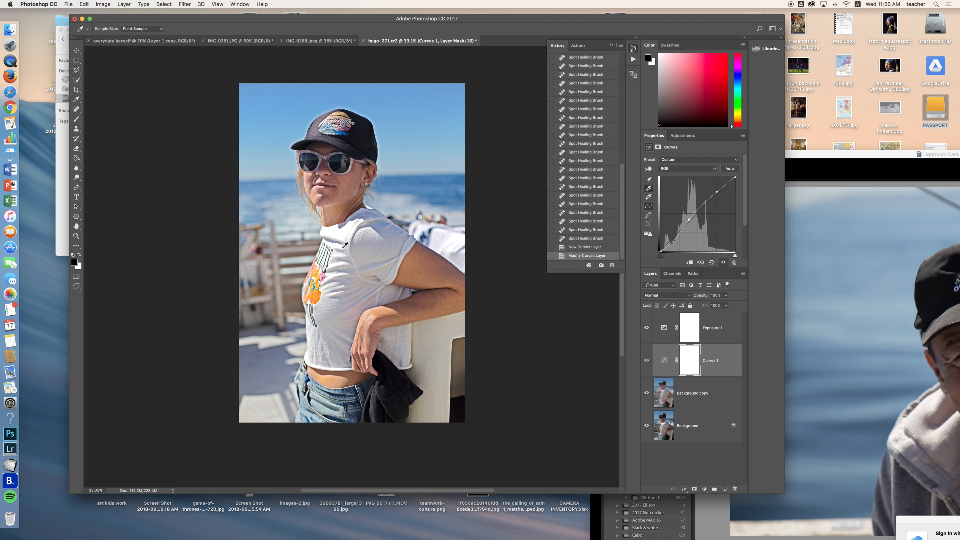
left_click(380, 227)
left_click(378, 216)
left_click(447, 251)
key("super+z")
Add a Photo Filter adjustment layer above the Curves layer and set its filter to Cooling Filter (82)
left_click(97, 4)
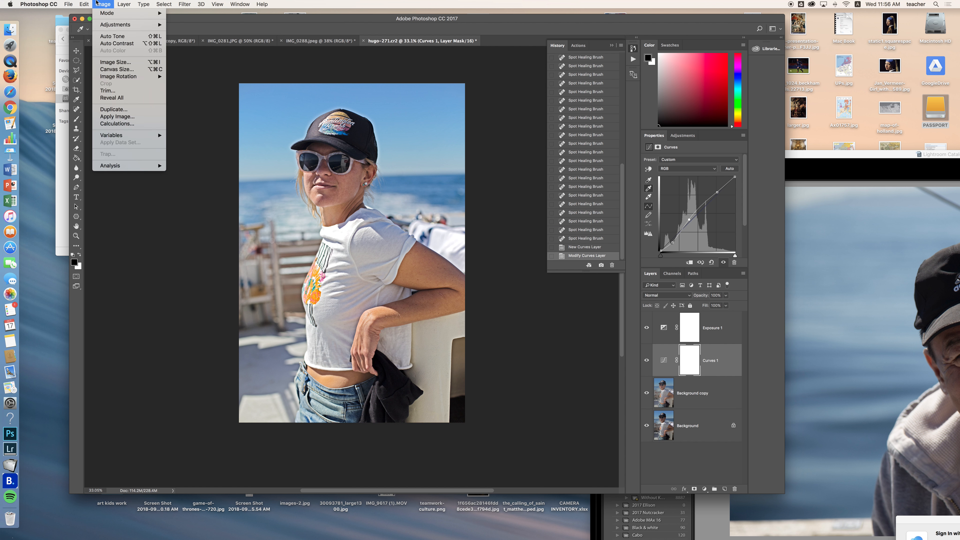
mouse_move(118, 4)
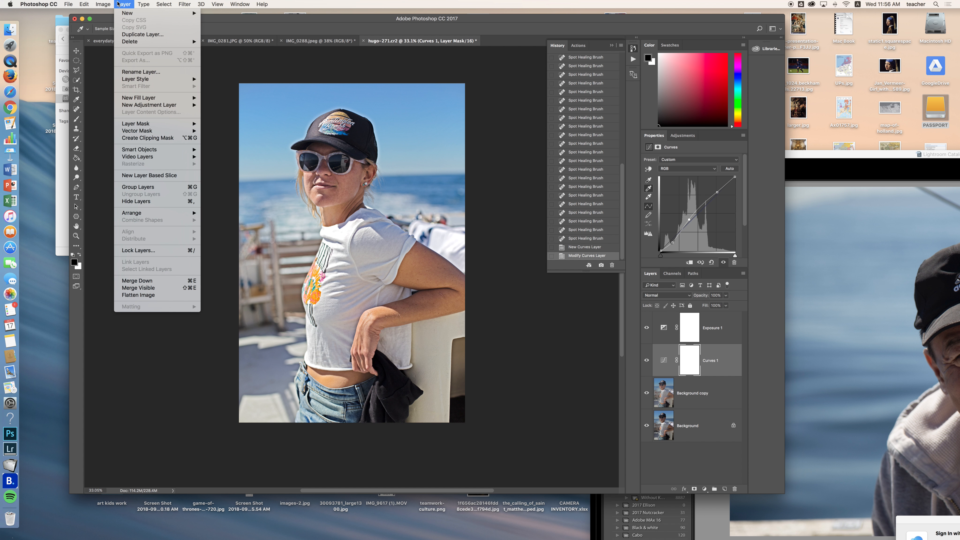
mouse_move(159, 105)
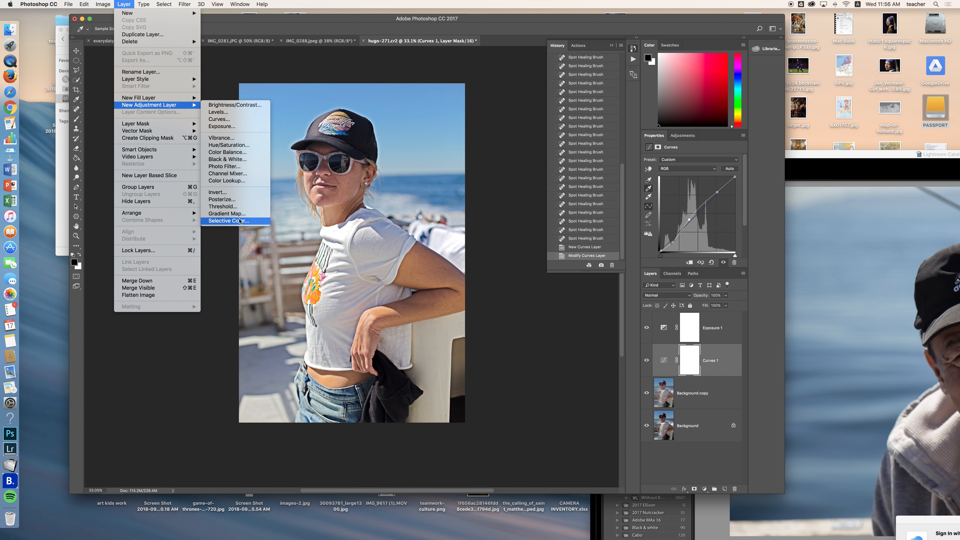
left_click(240, 167)
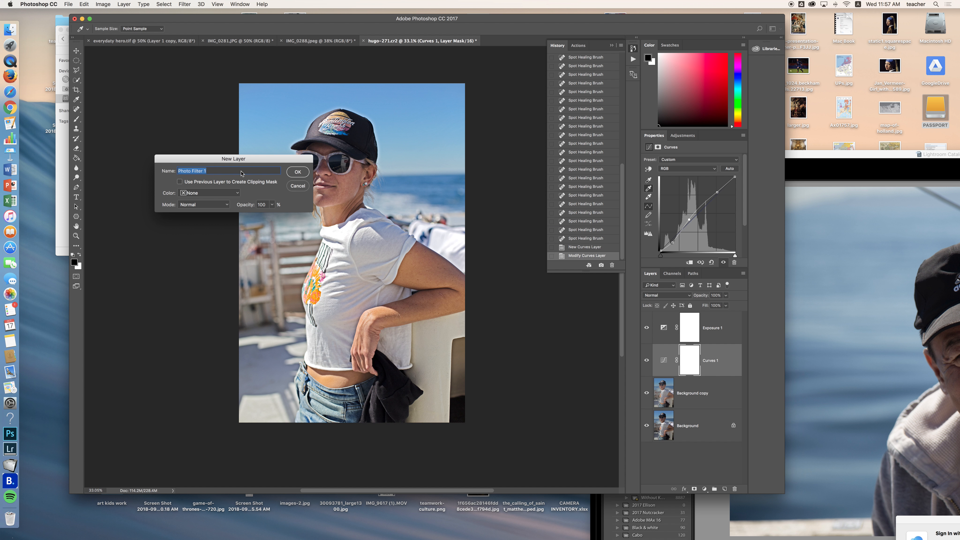
left_click(298, 172)
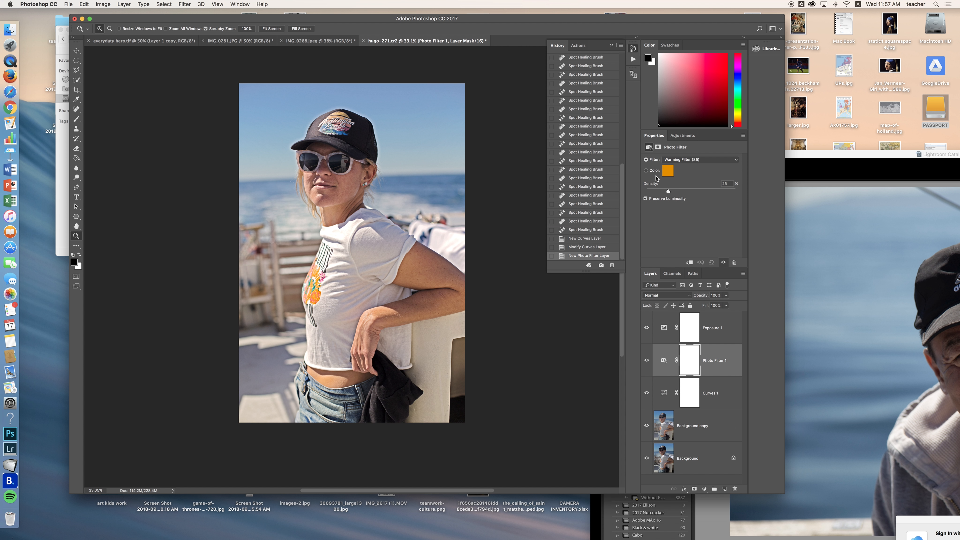
left_click(716, 161)
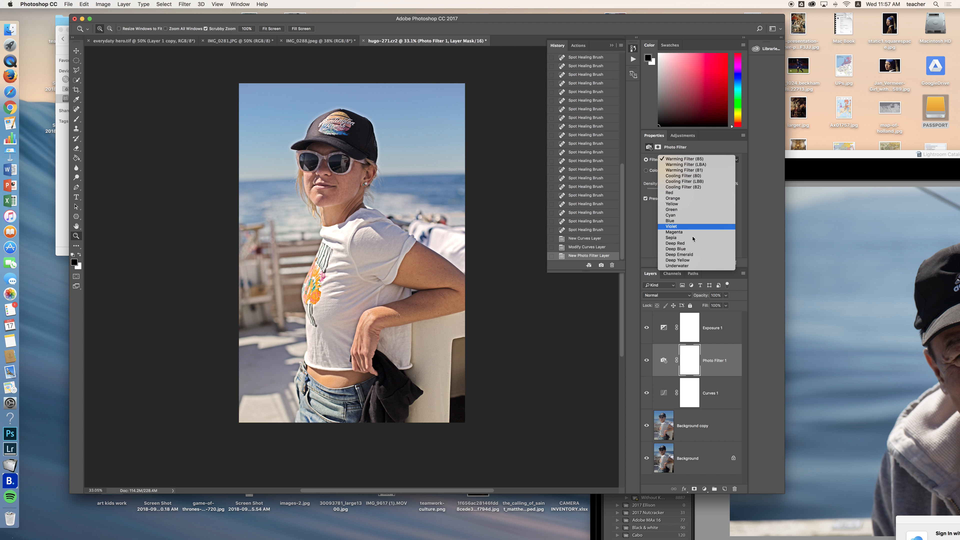
left_click(693, 187)
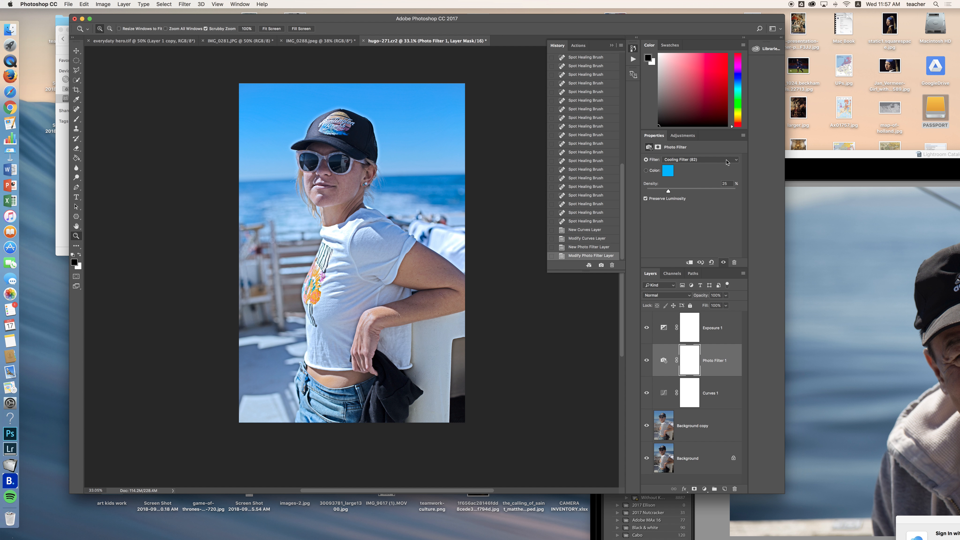
Try Warming Filter (LBA) on the Photo Filter adjustment layer, settle on Sepia, and collapse the history list
left_click(706, 161)
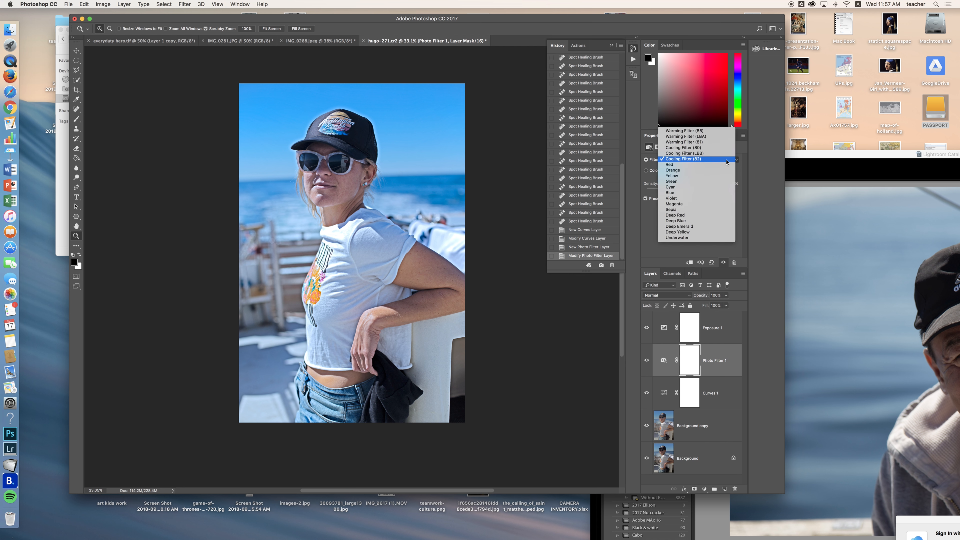
left_click(719, 137)
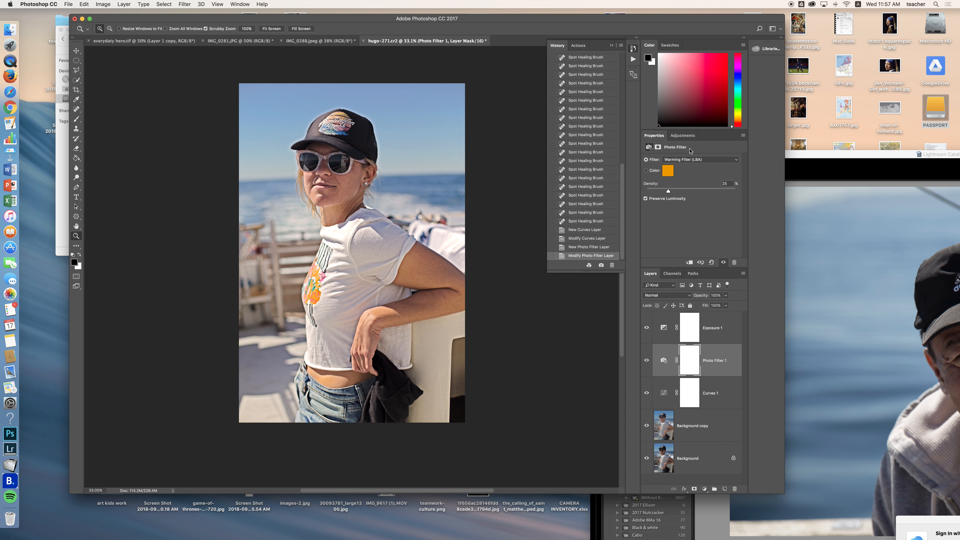
left_click(696, 160)
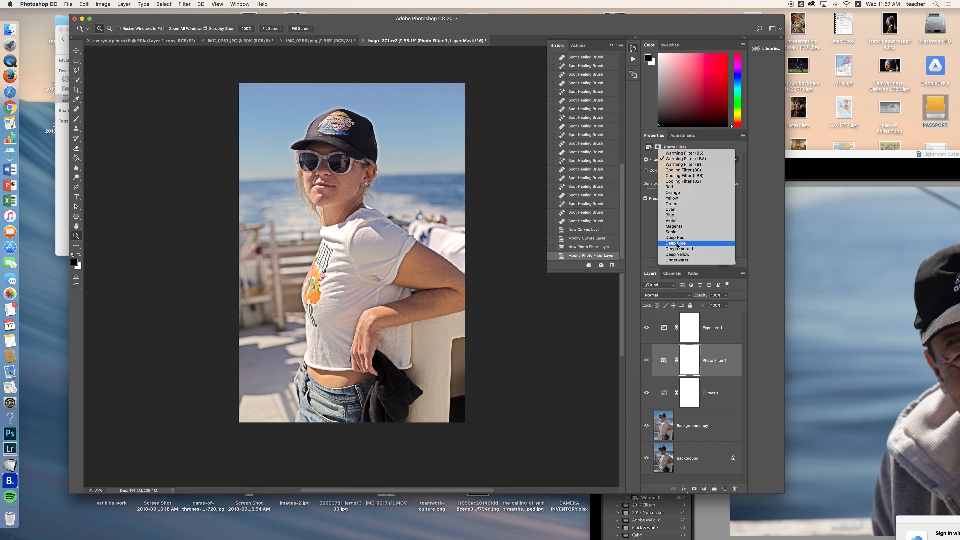
left_click(682, 232)
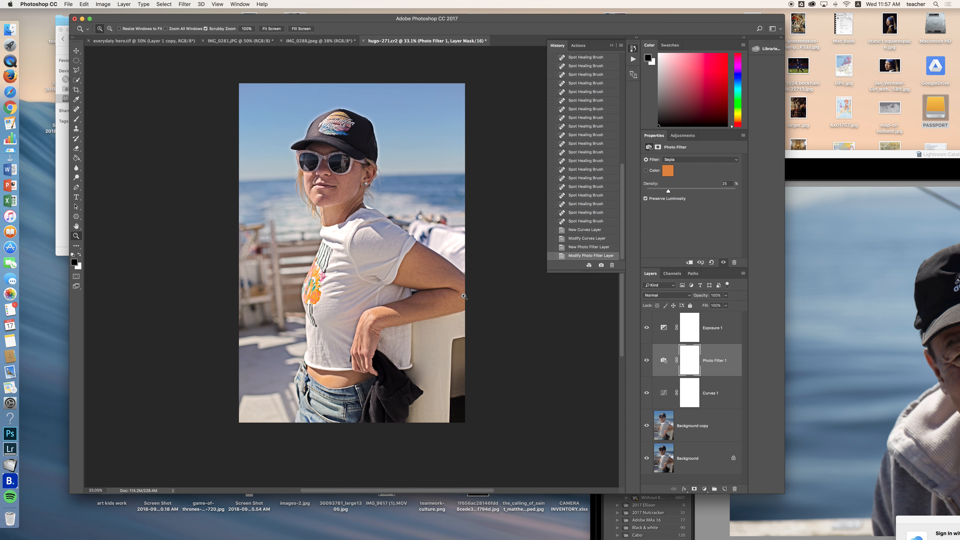
left_click(612, 46)
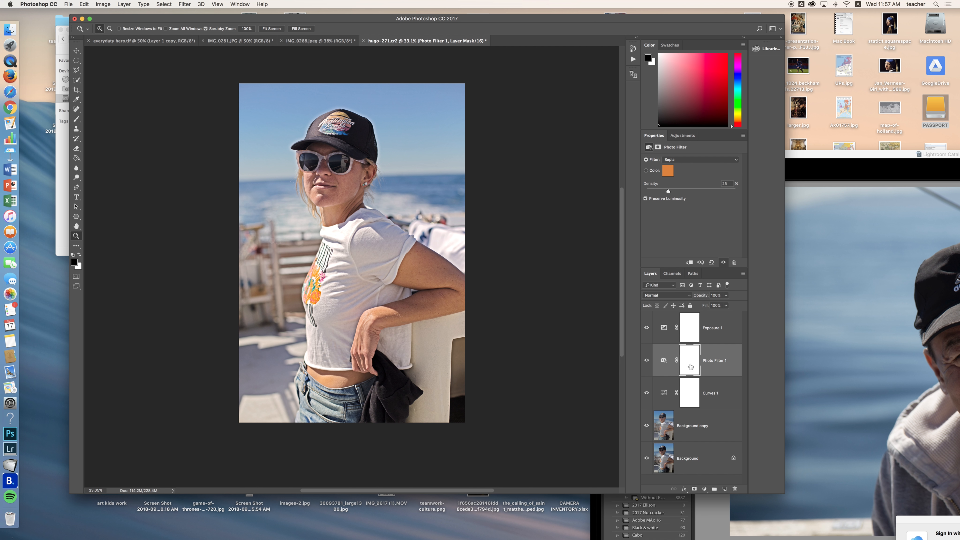
Add a new layer above Exposure 1 and draw a large elliptical selection around the woman, nearly filling the photo
left_click(730, 338)
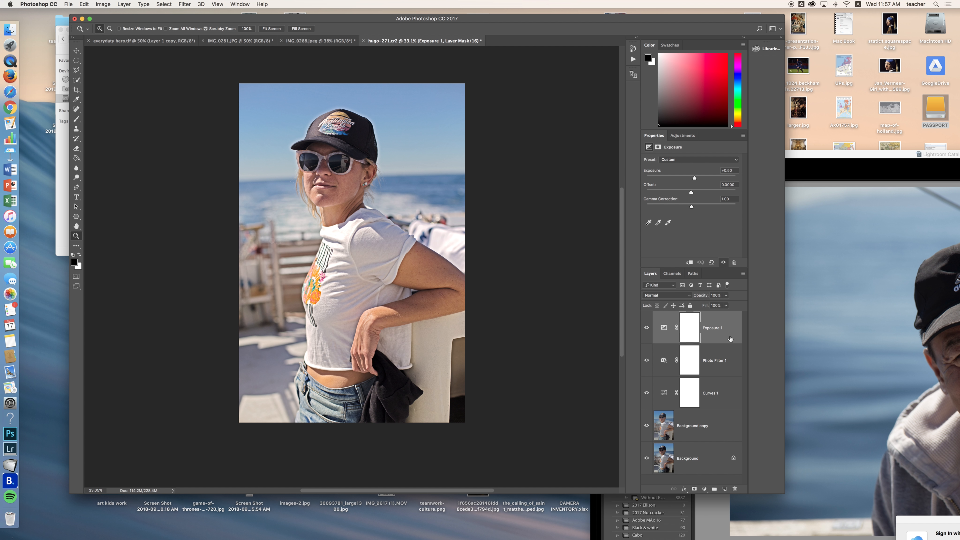
left_click(724, 489)
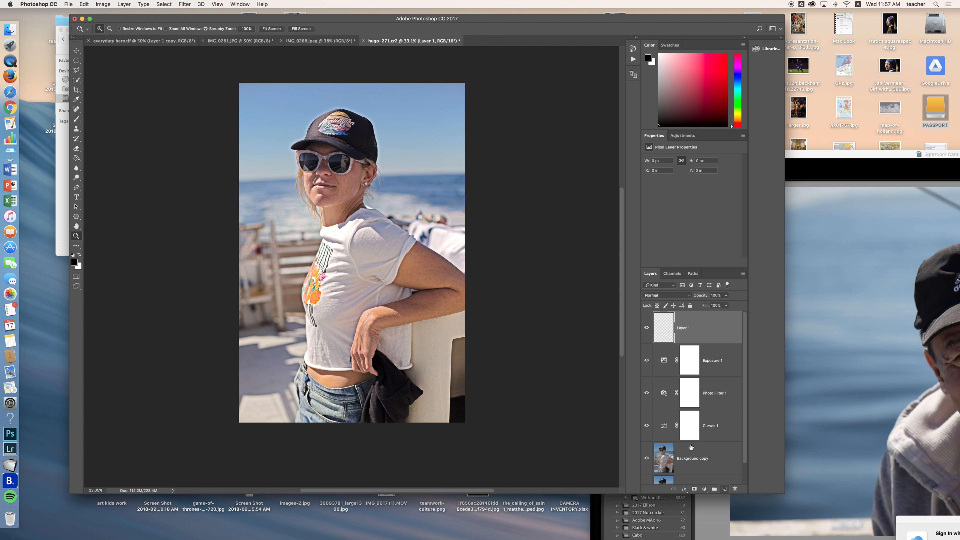
left_click(76, 60)
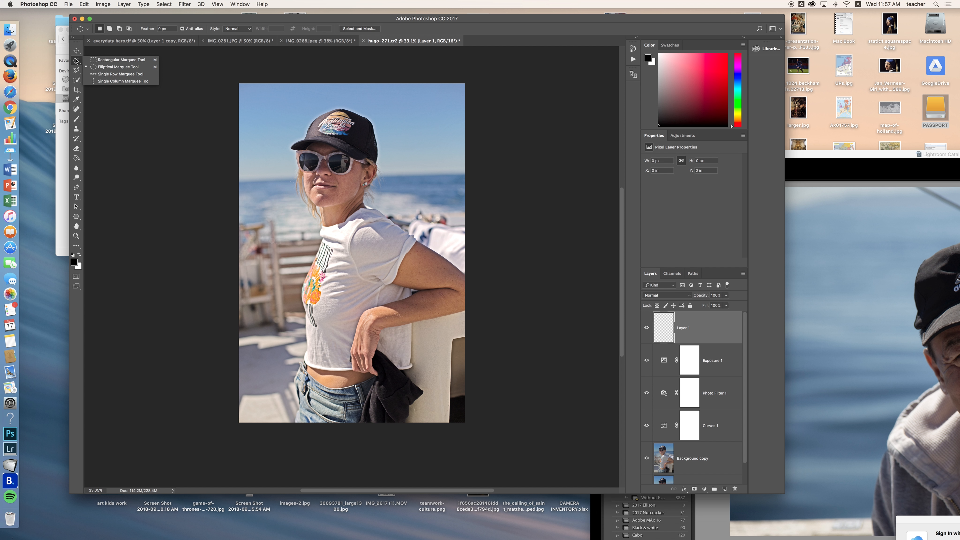
left_click(98, 67)
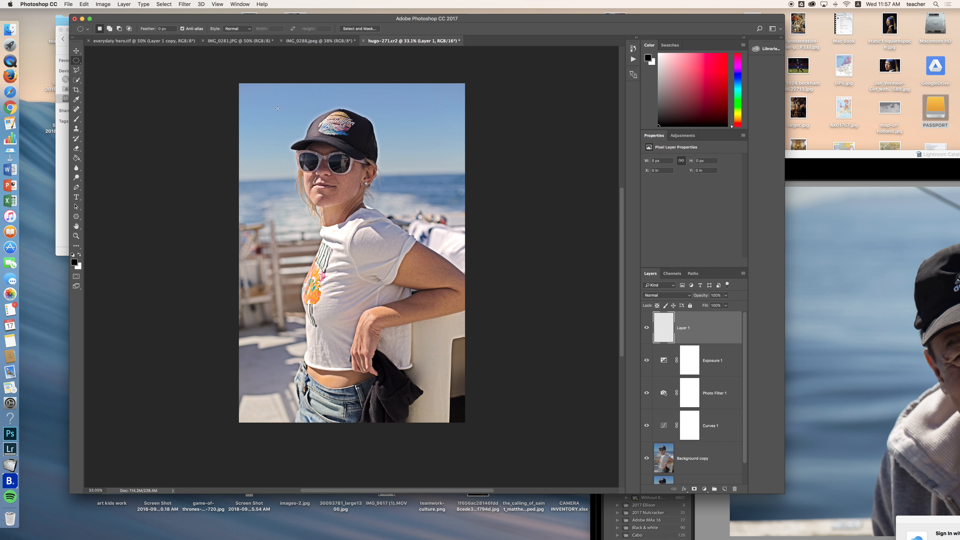
left_click_drag(278, 109, 459, 419)
Invert the elliptical selection, fill the area outside the ellipse with black on Layer 1, and deselect
left_click(155, 4)
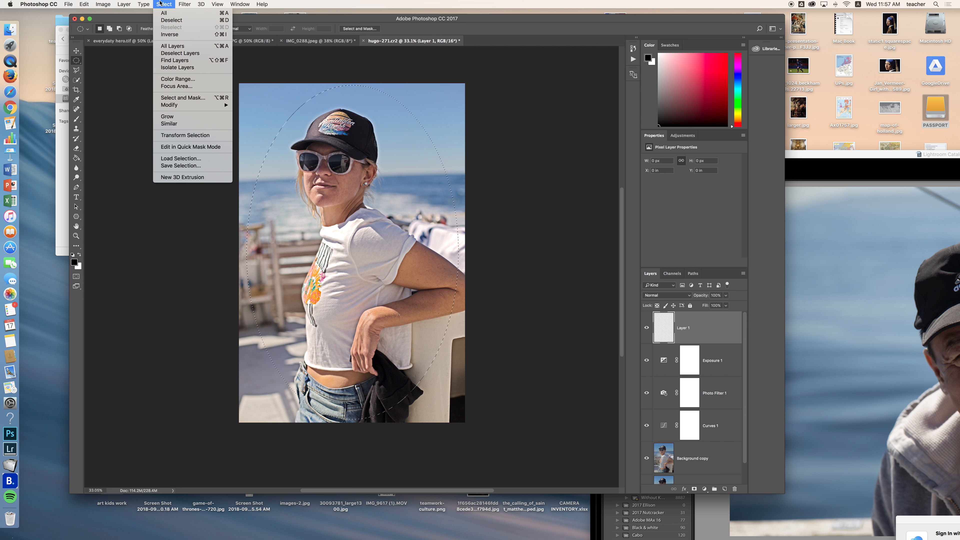
left_click(169, 38)
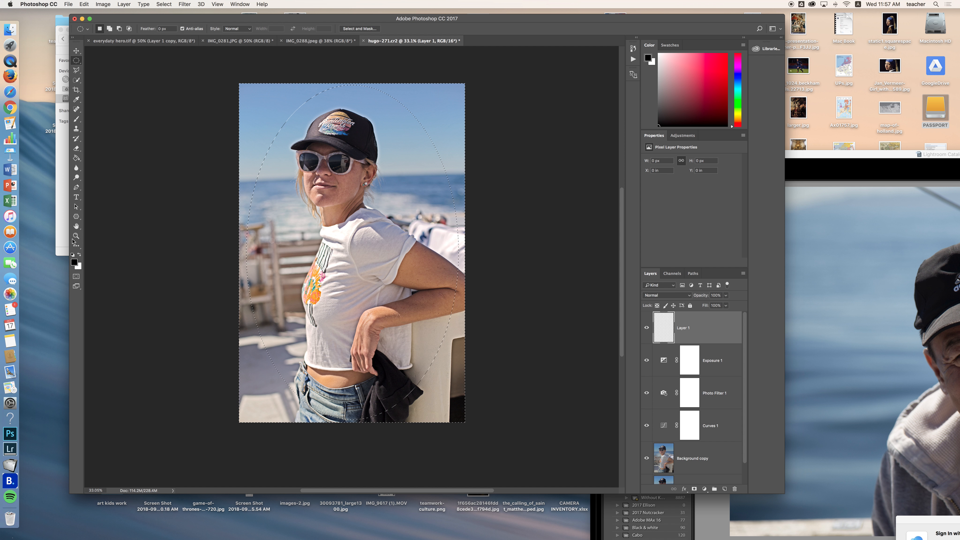
left_click(76, 158)
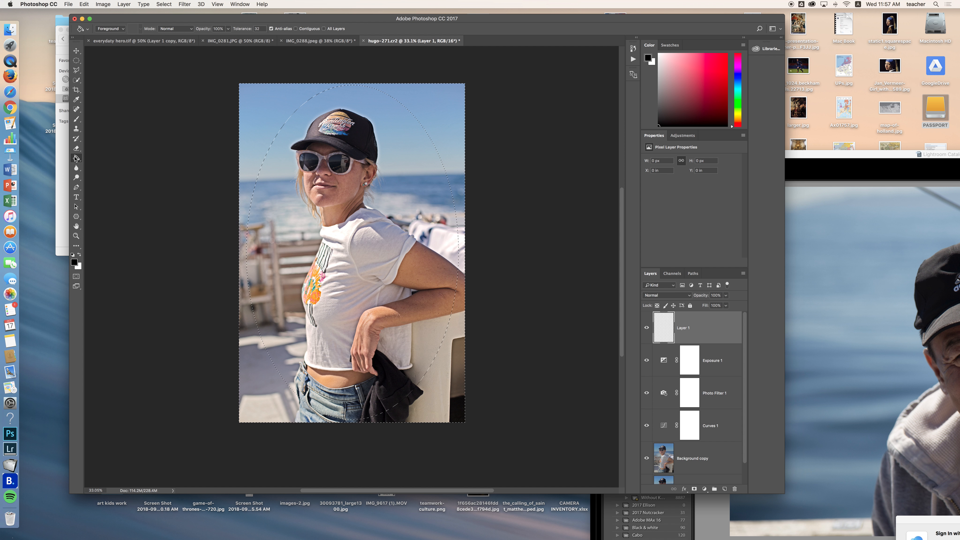
left_click(253, 109)
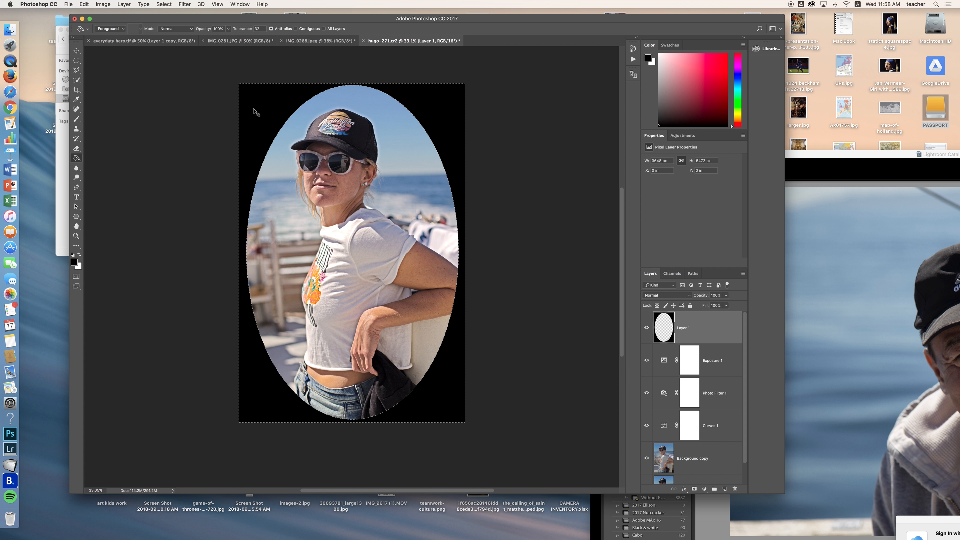
key("super+d")
Soften the black oval frame on Layer 1 into a vignette using a Gaussian Blur with a radius of about 390 pixels
scroll(254, 110, "up", 3)
scroll(254, 110, "down", 5)
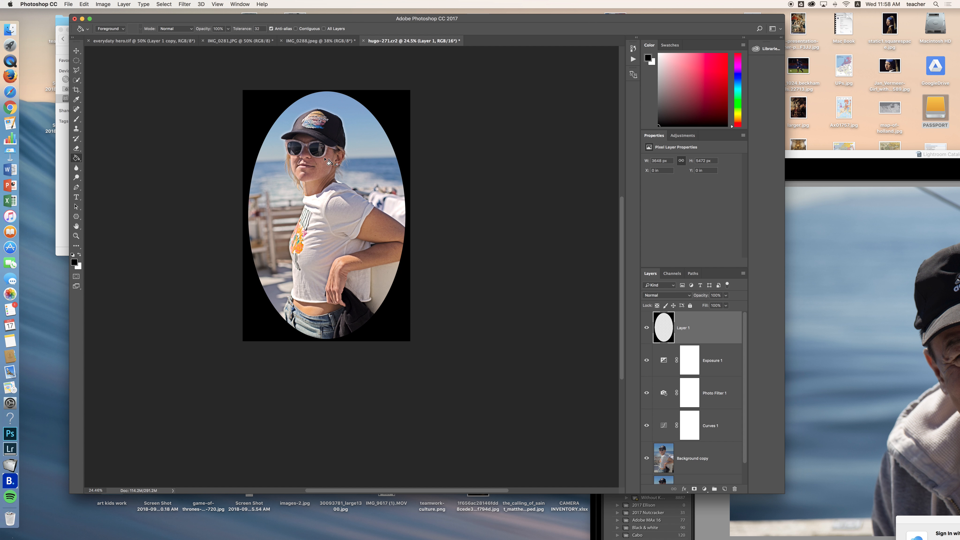
key("z")
left_click_drag(381, 217, 400, 219)
left_click_drag(310, 187, 375, 247)
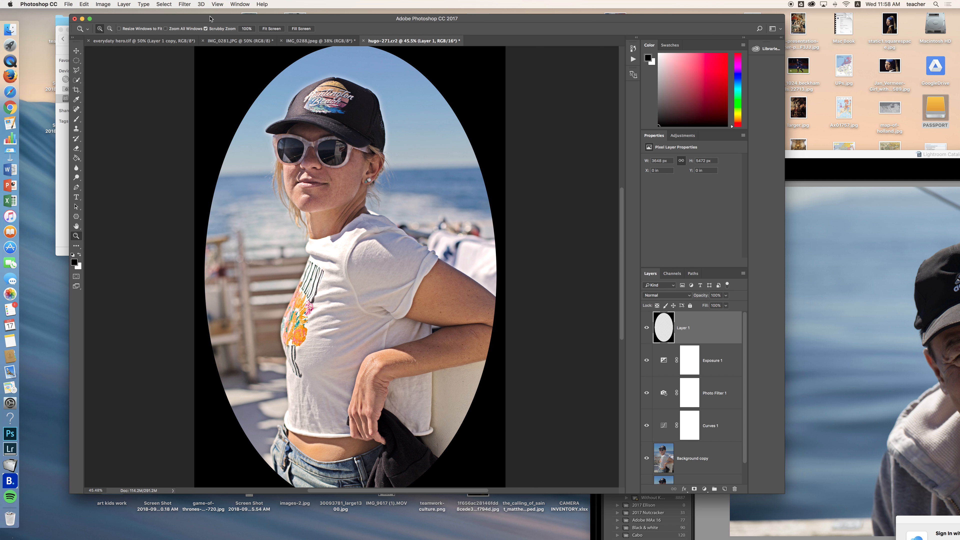
left_click(185, 4)
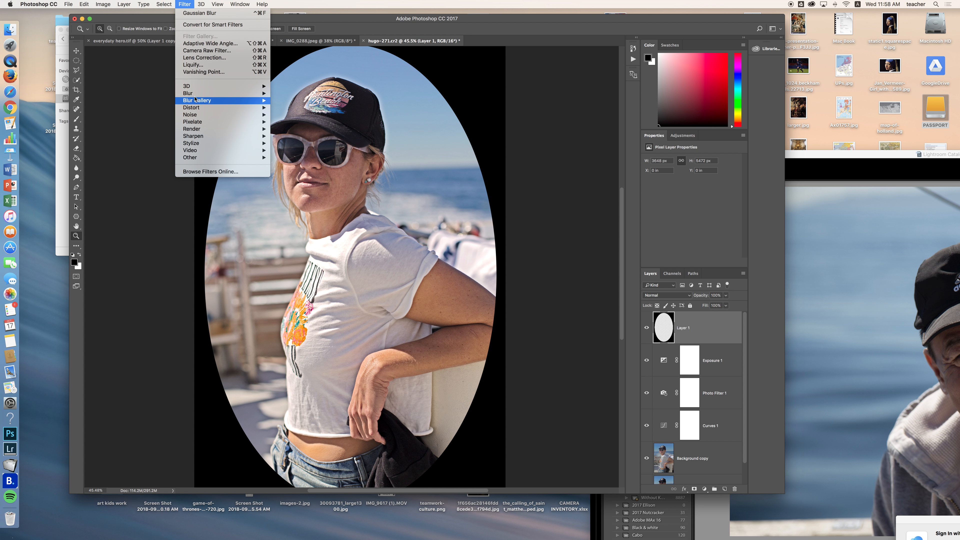
mouse_move(233, 98)
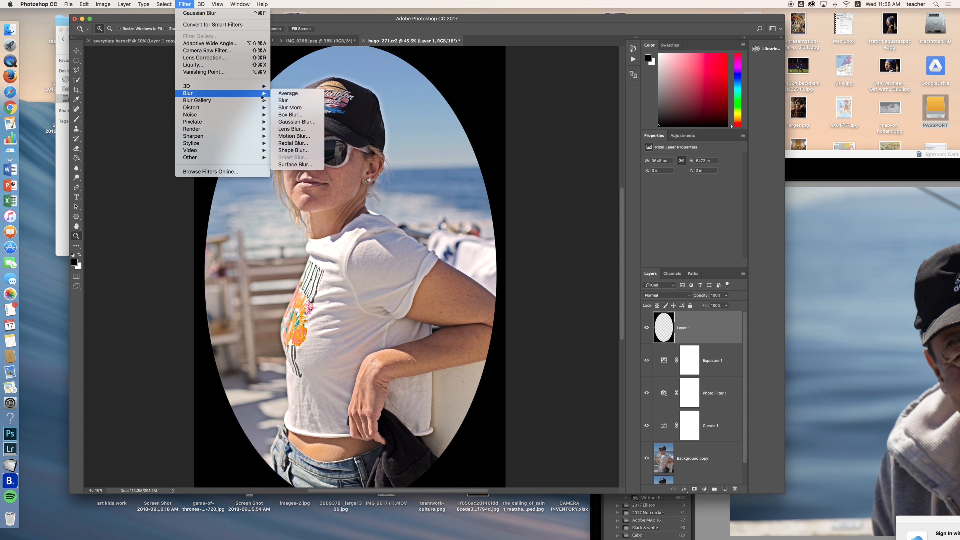
left_click(304, 123)
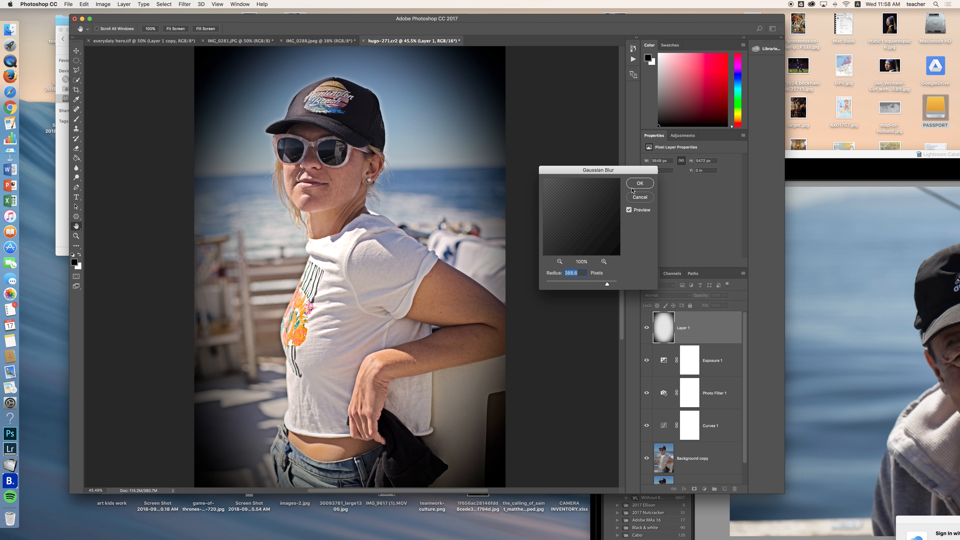
left_click_drag(605, 286, 608, 284)
left_click(639, 184)
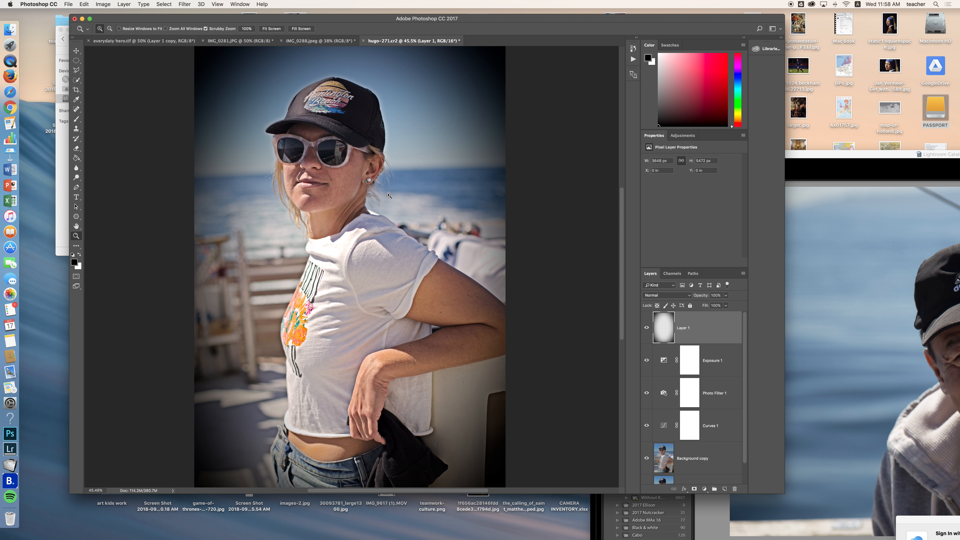
Compare Darken with Multiply for the vignette layer, keep Multiply as its blend mode, and set its opacity to 61%
left_click_drag(383, 197, 379, 197)
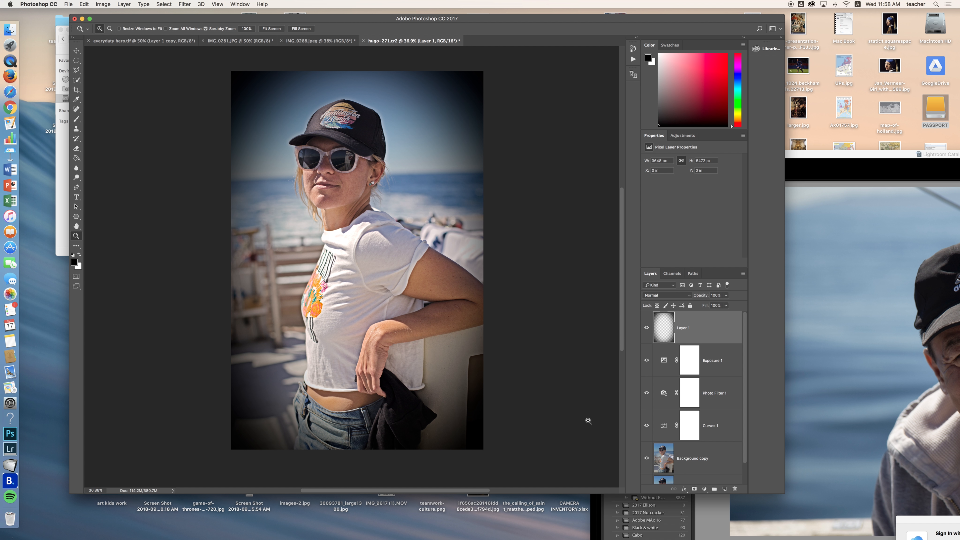
left_click(667, 296)
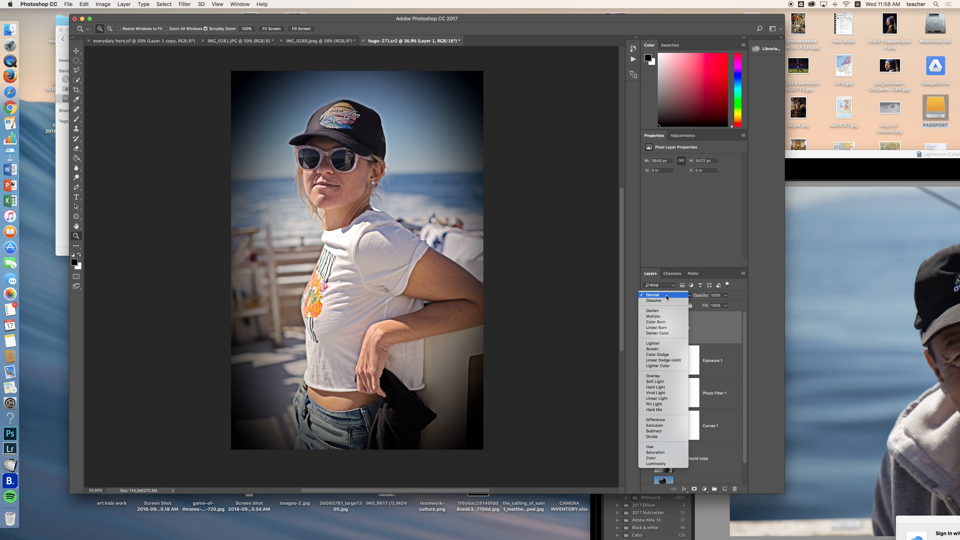
left_click(667, 316)
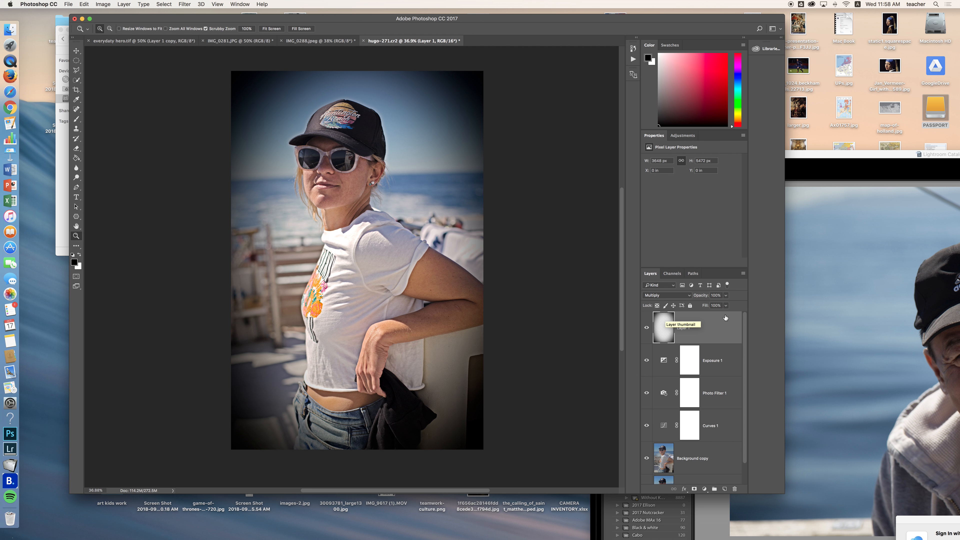
left_click(688, 298)
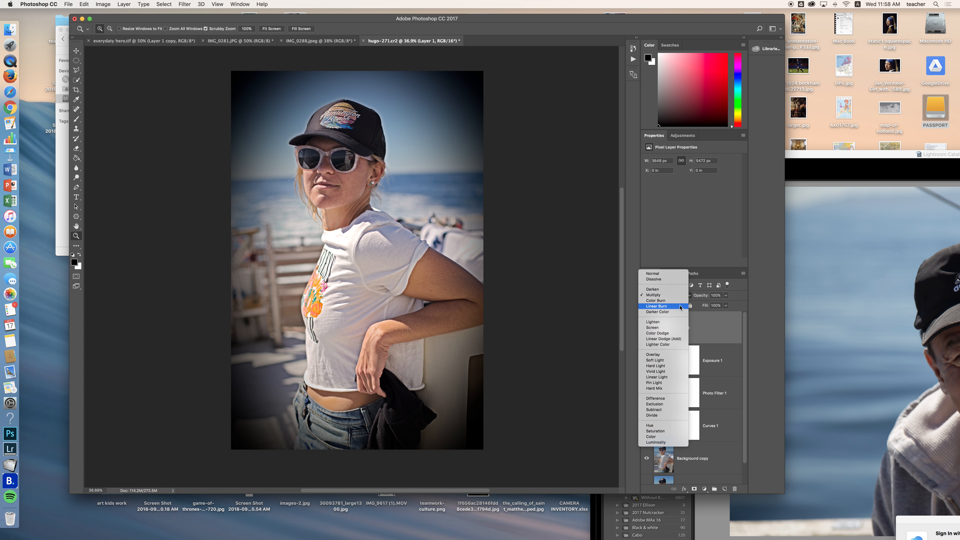
left_click(662, 289)
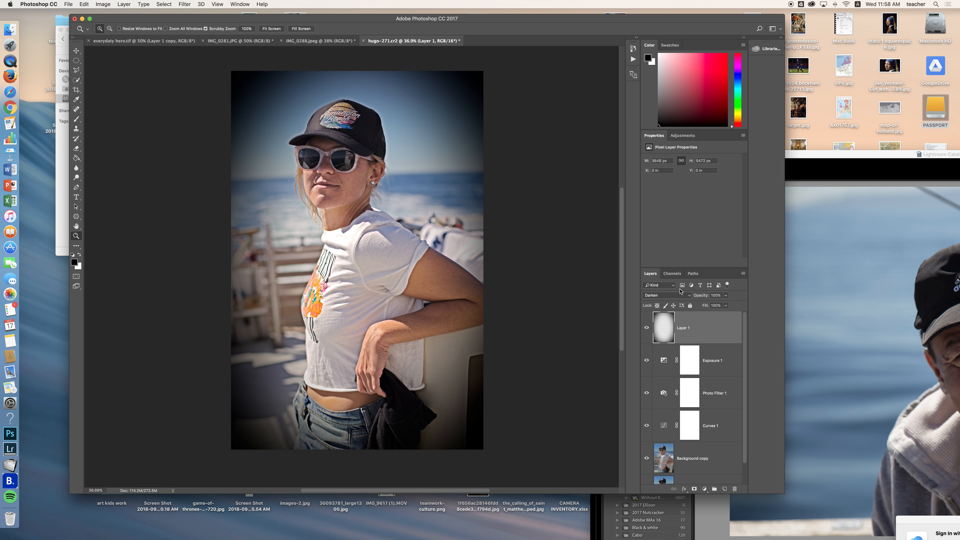
left_click(662, 299)
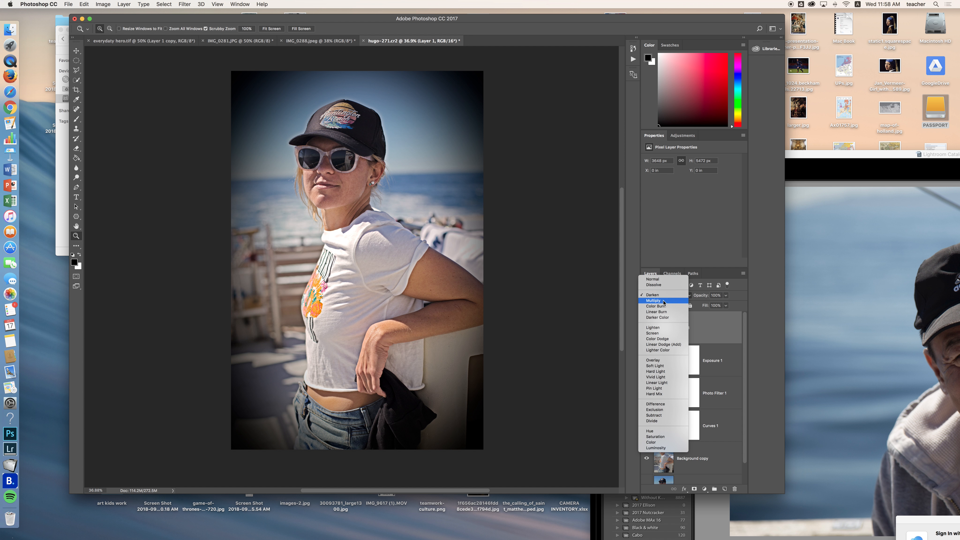
left_click(664, 303)
left_click_drag(707, 297, 700, 297)
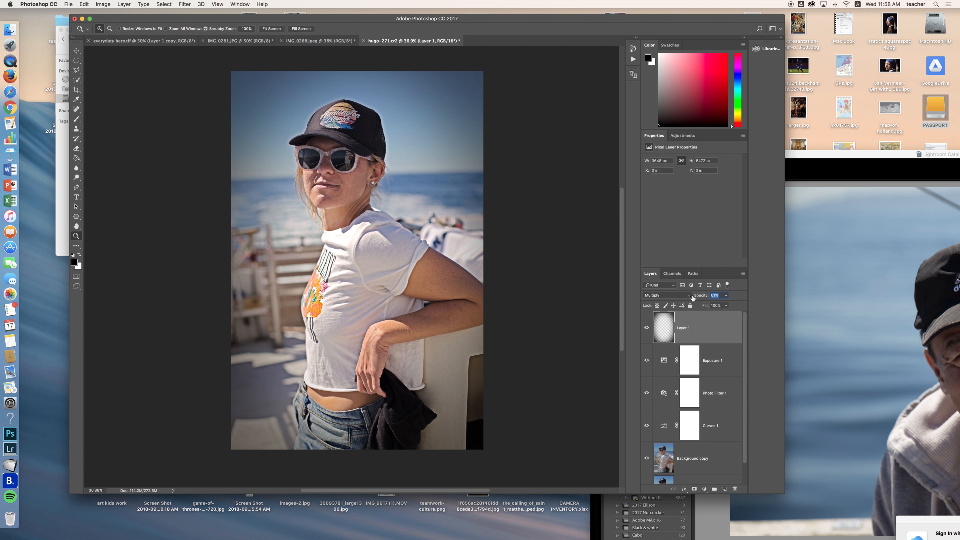
left_click_drag(692, 296, 692, 299)
Toggle the vignette layer's visibility repeatedly to compare the photo with and without the darkened edges
left_click(646, 326)
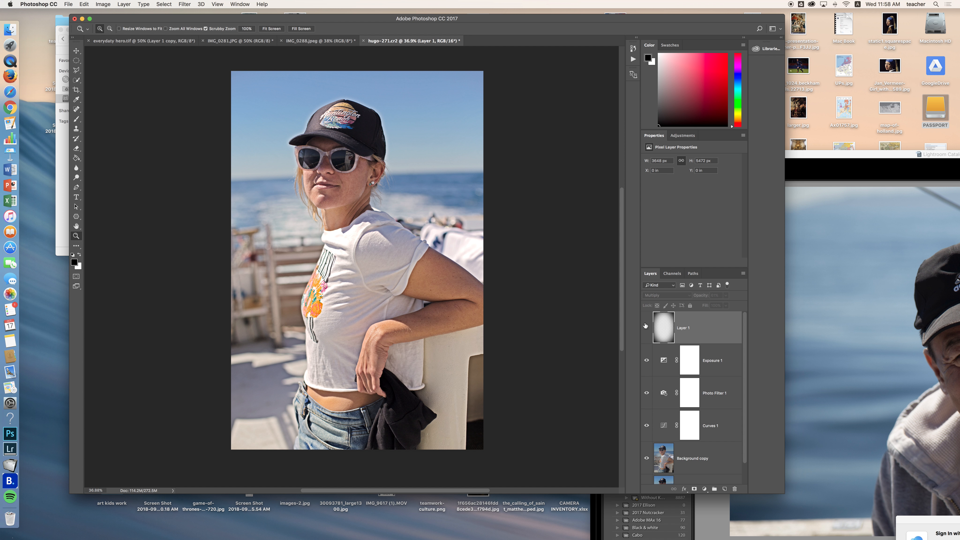
left_click(646, 327)
left_click(646, 326)
left_click(646, 326)
left_click(646, 326)
left_click(646, 326)
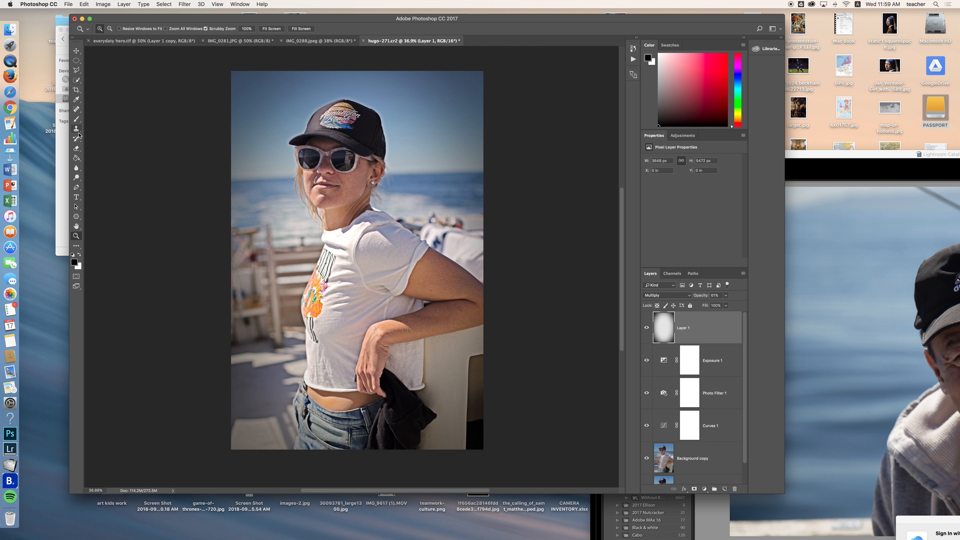
Set up the Eraser with a soft round brush at 0% hardness, enlarged to about 2400 px
left_click(76, 149)
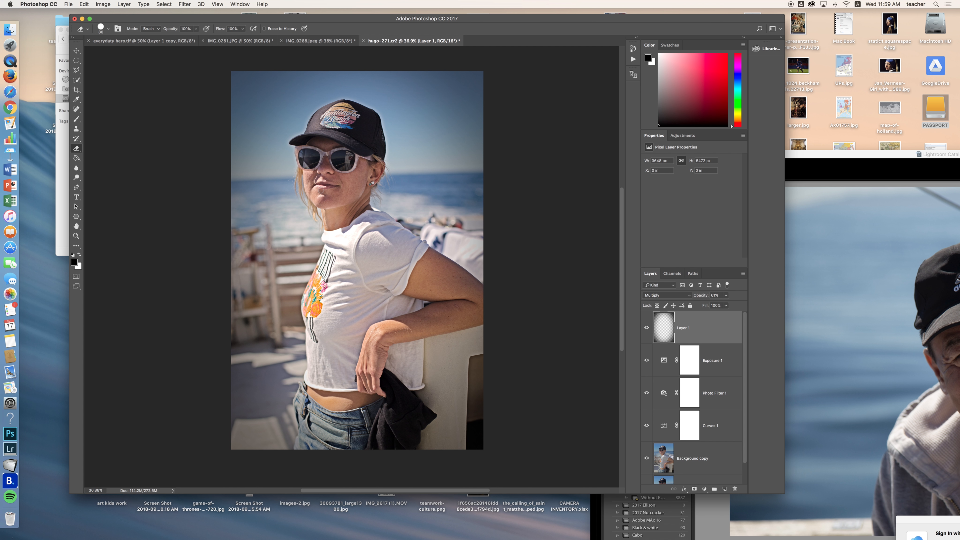
key("bracketright")
key("bracketright")
key("bracketright")
key("bracketright")
key("bracketright")
key("bracketright")
key("bracketright")
key("bracketright")
key("bracketright")
key("bracketright")
key("bracketright")
key("bracketright")
key("bracketright")
key("bracketright")
key("bracketright")
left_click(109, 31)
left_click(133, 84)
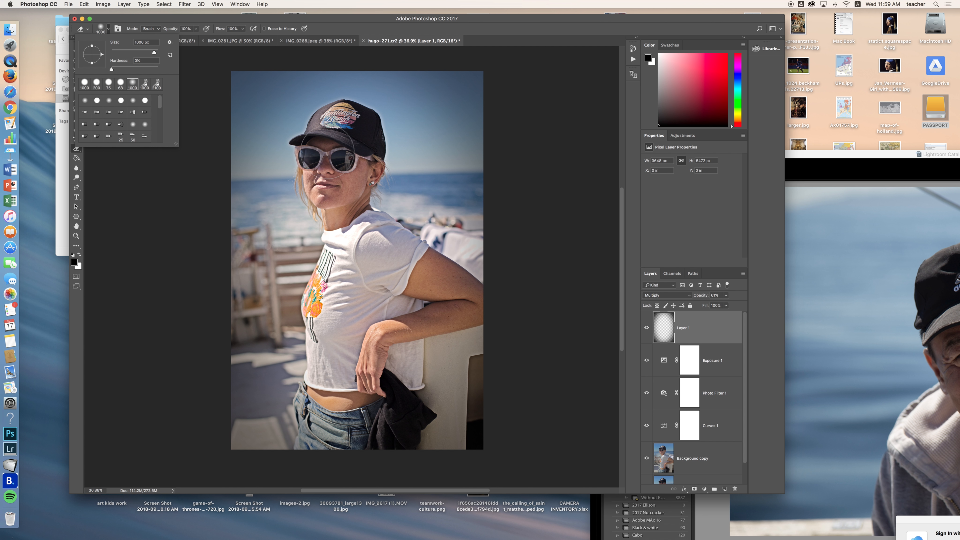
left_click(327, 154)
key("]")
key("]")
key("]")
key("]")
key("]")
key("]")
key("]")
key("]")
key("]")
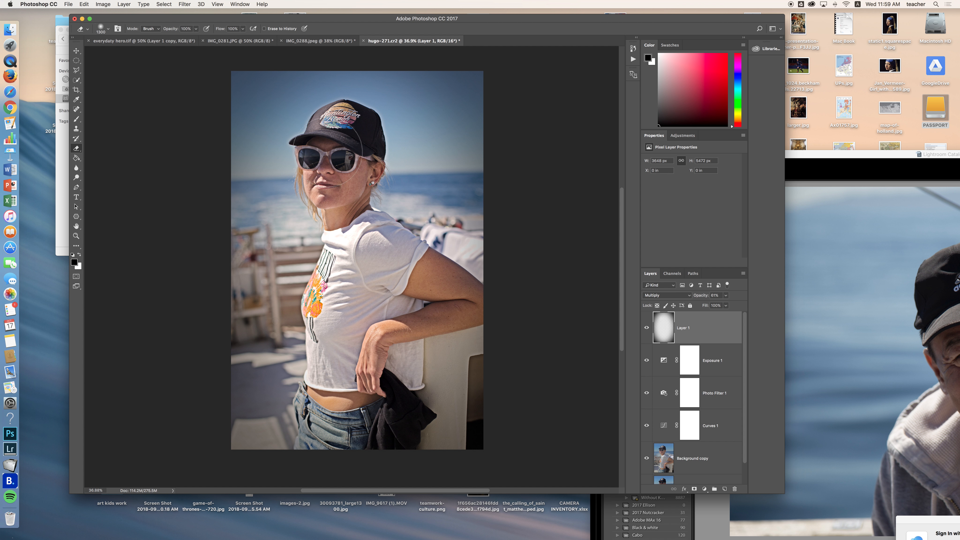
key("]")
key("]")
key("]")
key("]")
key("]")
Erase the vignette on Layer 1 over the woman's face, the adjacent sky, her torso and her arm
left_click(311, 172)
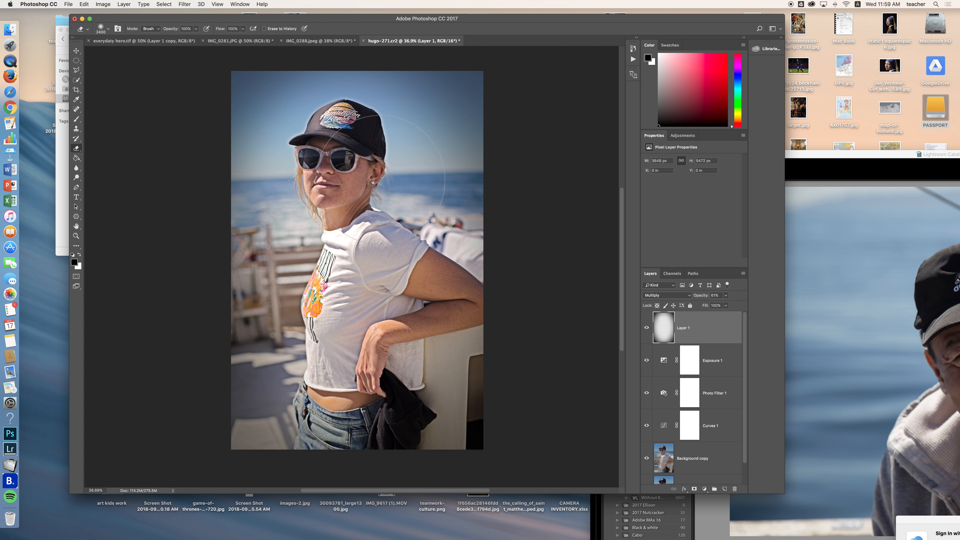
left_click(419, 124)
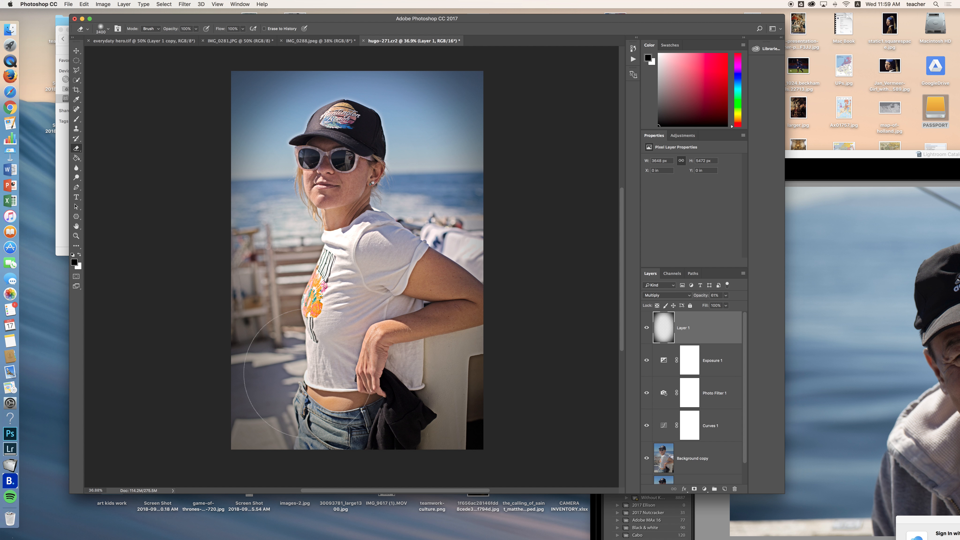
left_click(363, 363)
mouse_move(358, 369)
left_mouse_down()
mouse_move(381, 381)
mouse_move(412, 323)
left_mouse_up()
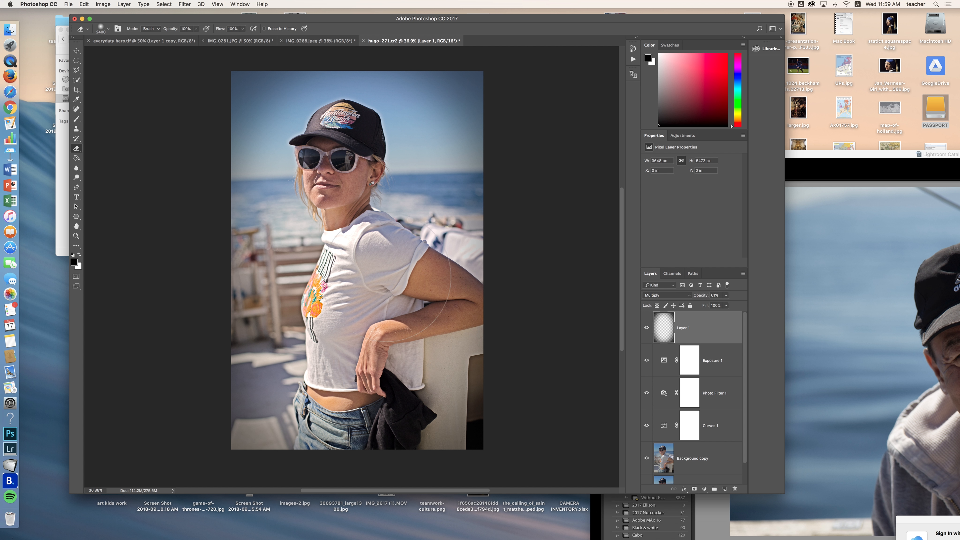
left_click(299, 141)
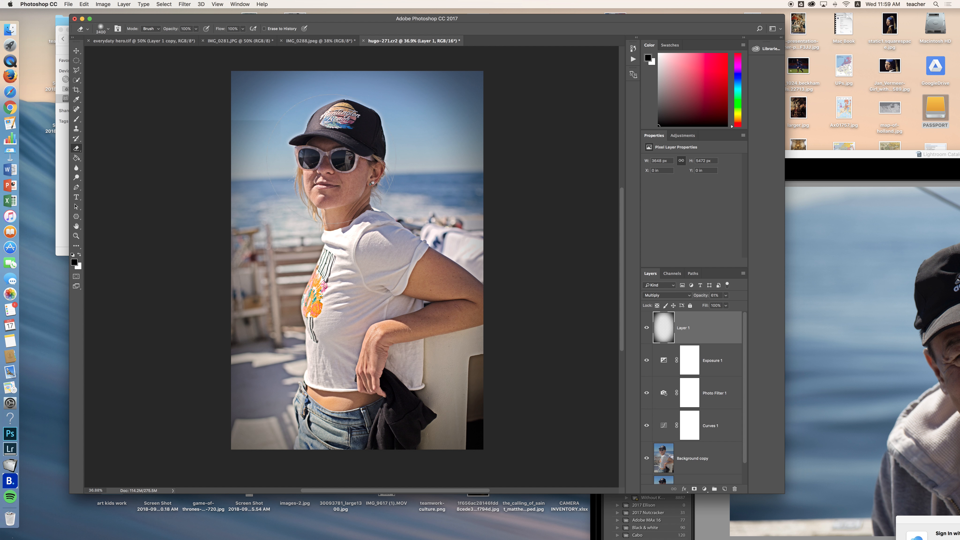
Erase more of the vignette on Layer 1 from the sky beside the woman's head and from her lower shirt
left_click(391, 147)
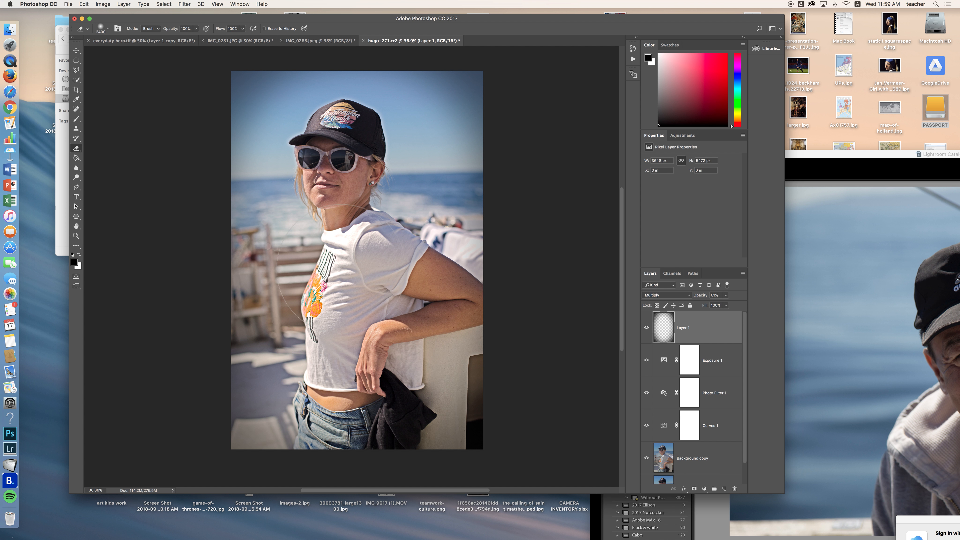
left_click(325, 373)
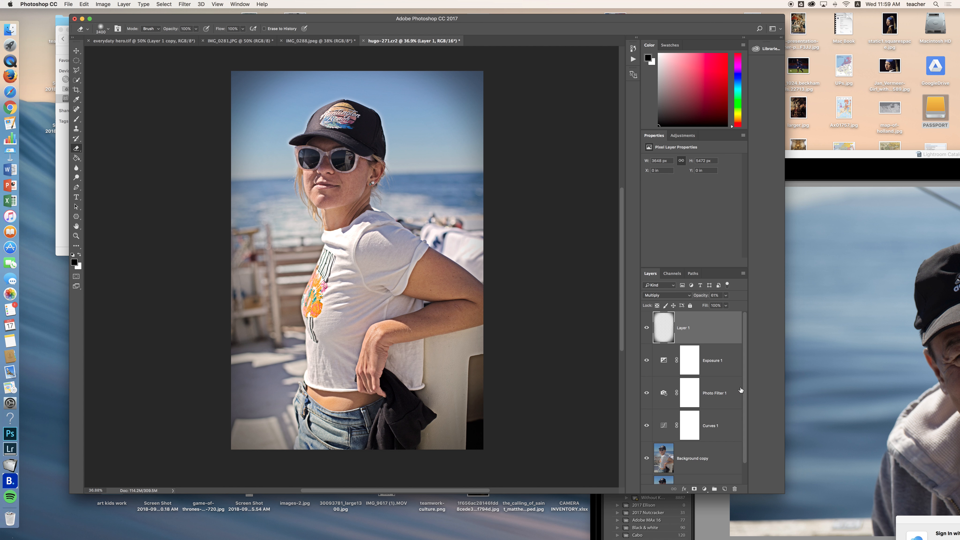
Brighten the photo by setting the Exposure 1 adjustment layer's exposure to +0.80
left_click_drag(743, 393, 743, 417)
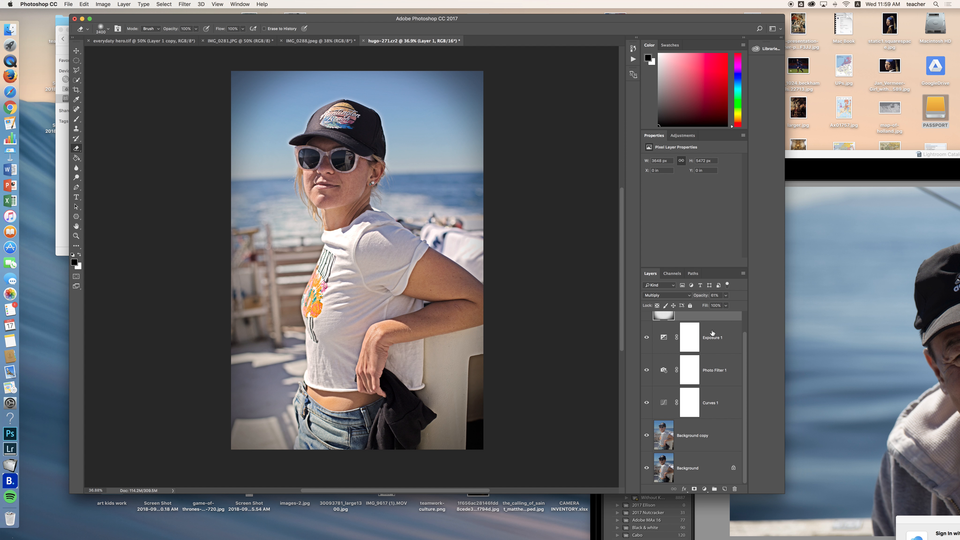
left_click(719, 339)
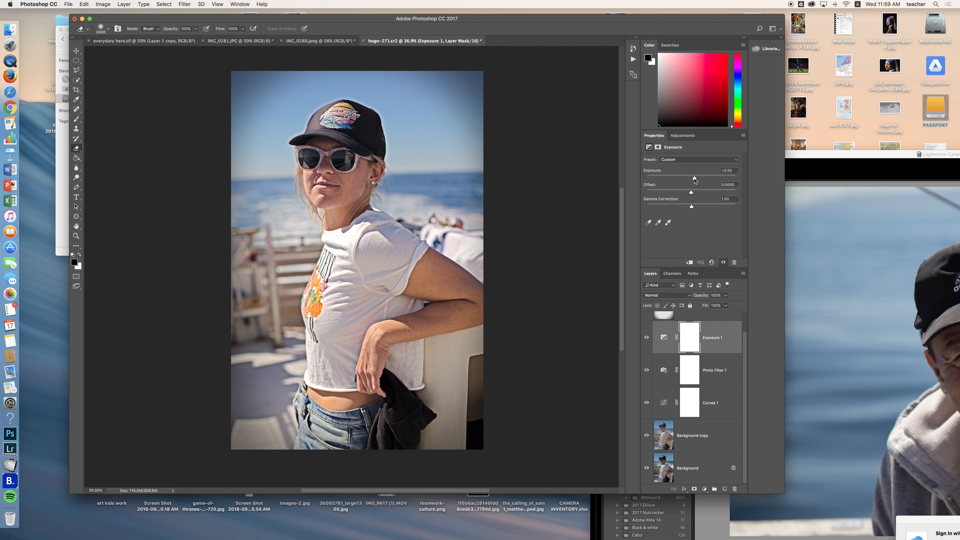
left_click_drag(696, 180, 698, 180)
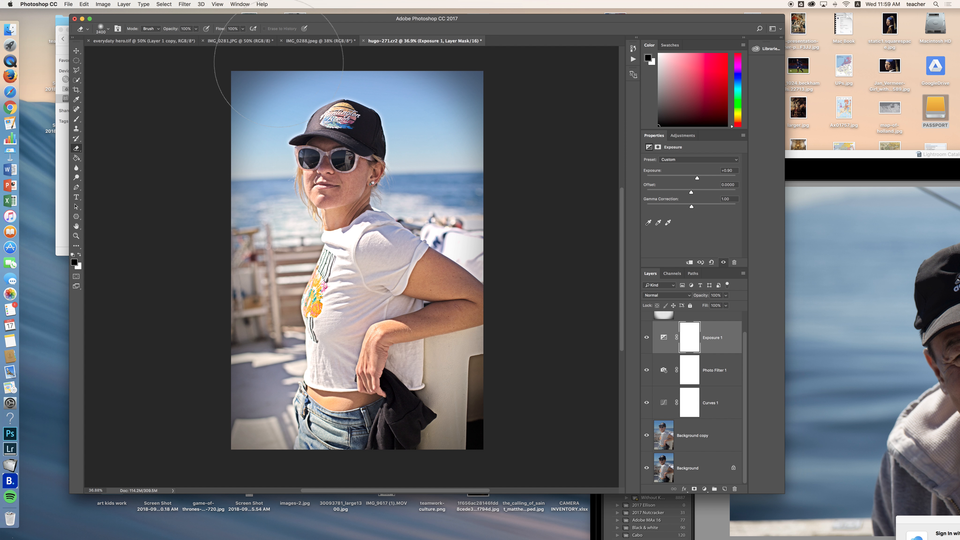
Find the Unsharp Mask filter and open it for the Background copy layer
left_click(721, 439)
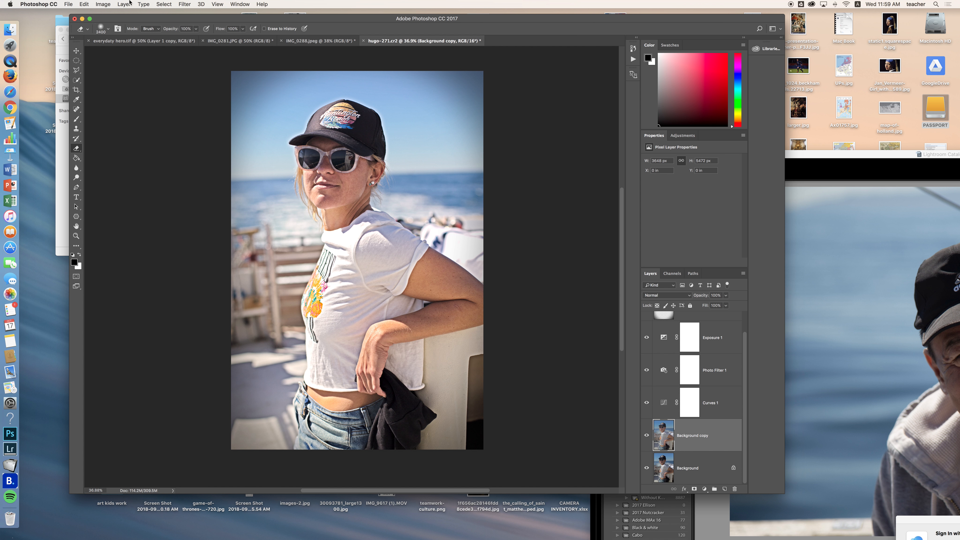
left_click(181, 4)
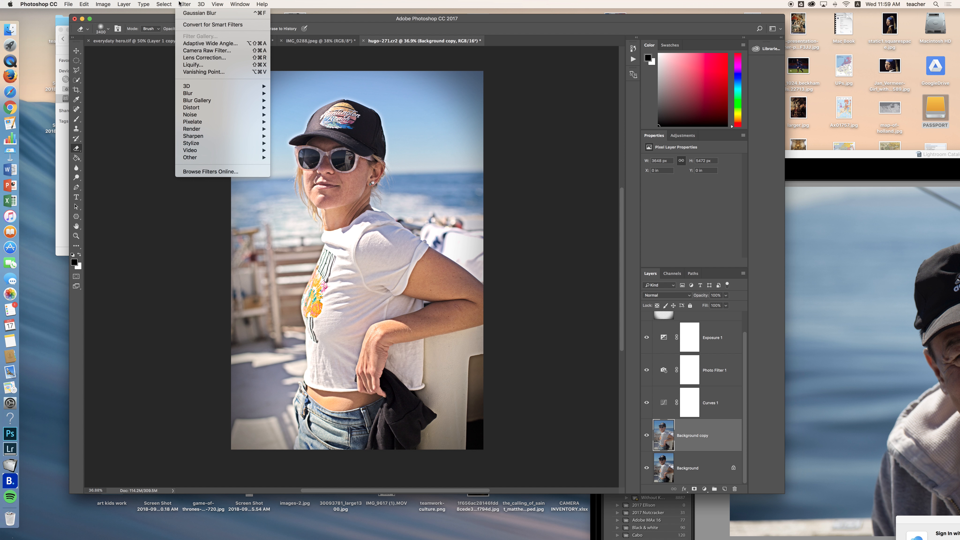
mouse_move(199, 110)
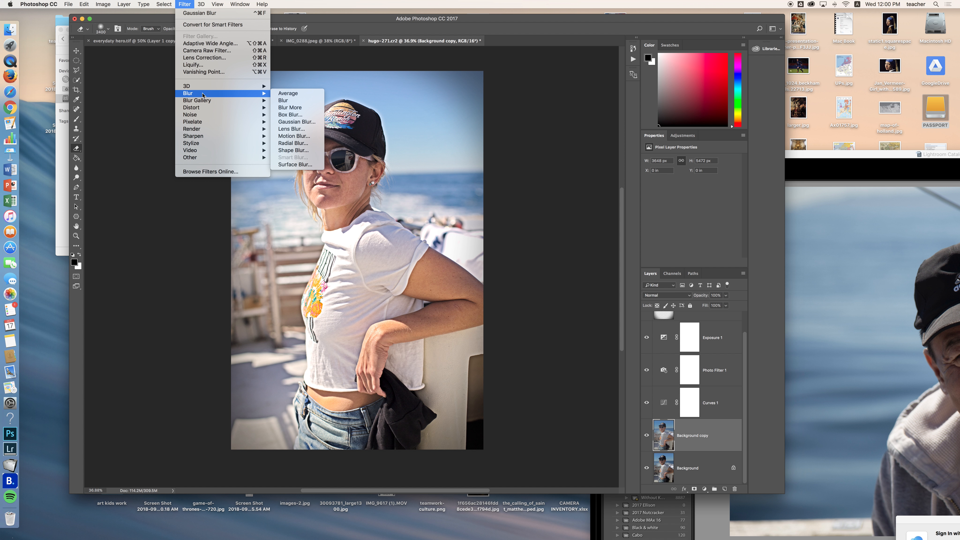
mouse_move(257, 3)
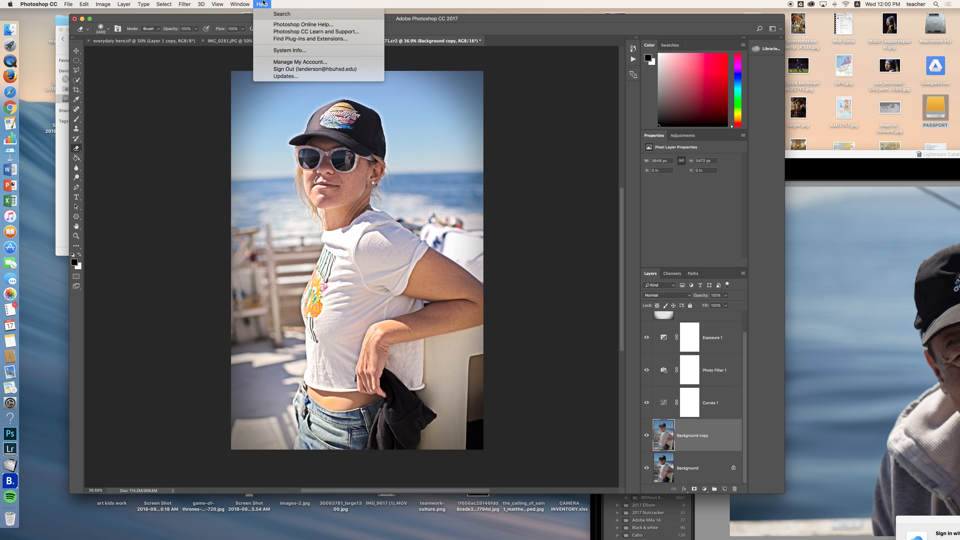
type("unsh")
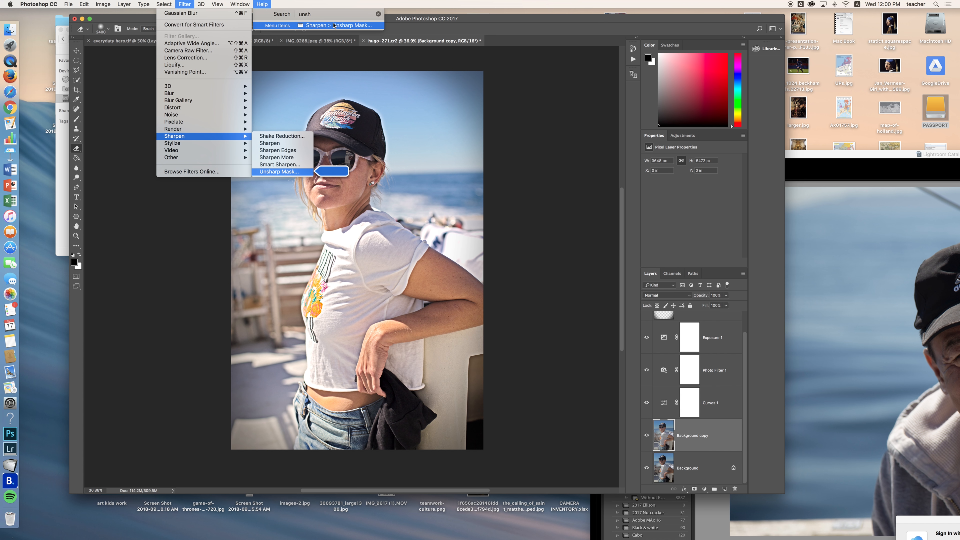
mouse_move(184, 3)
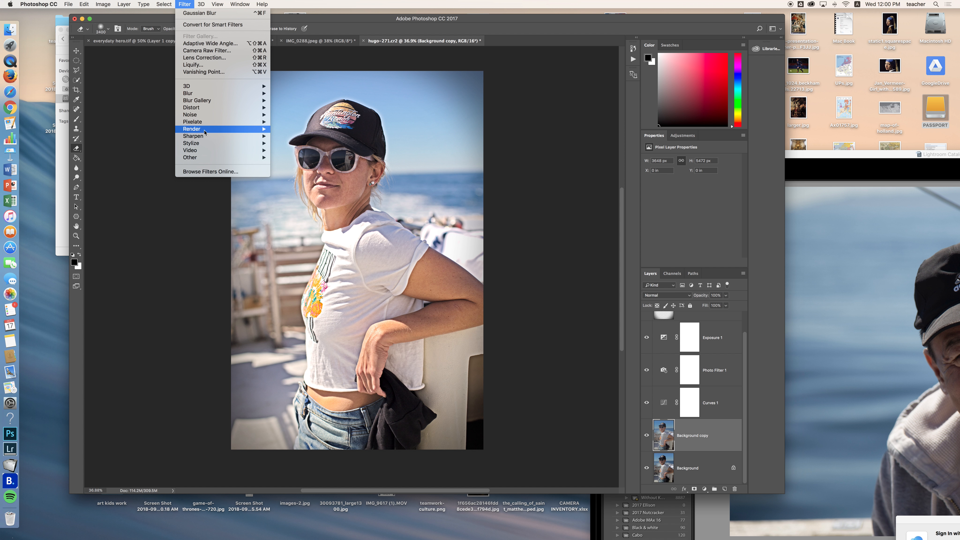
mouse_move(227, 137)
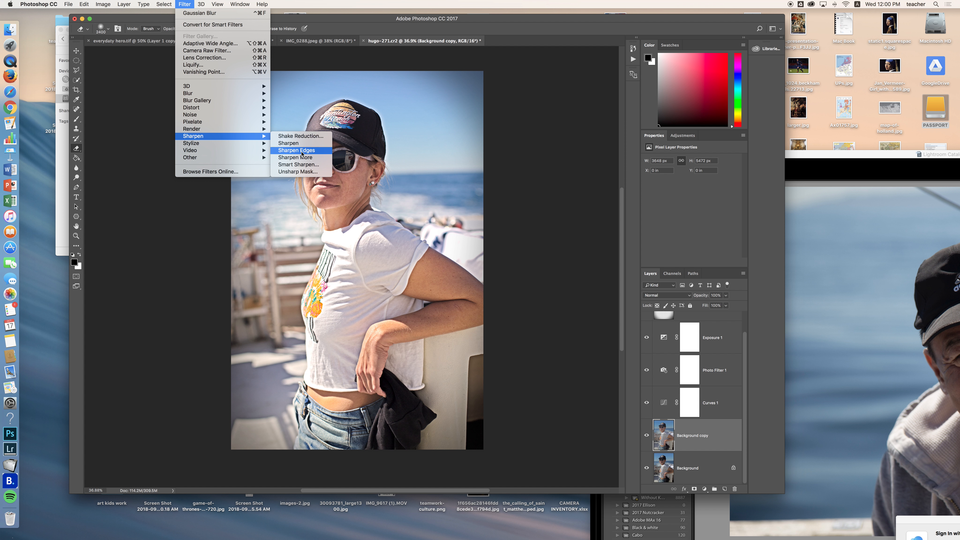
left_click(311, 173)
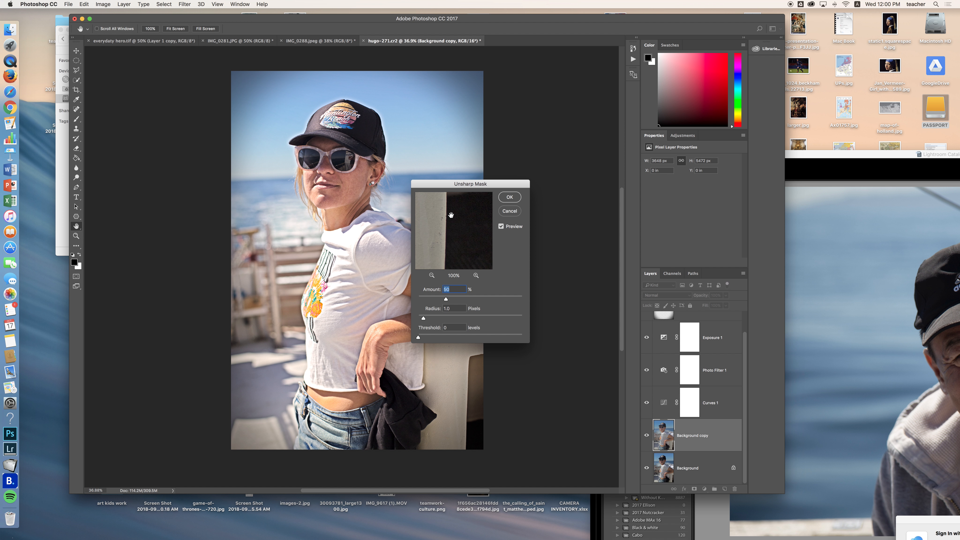
Sharpen the Background copy layer with an Unsharp Mask amount of 35% and threshold of 128 levels, checking the hand and face in the preview
left_click_drag(450, 216, 453, 265)
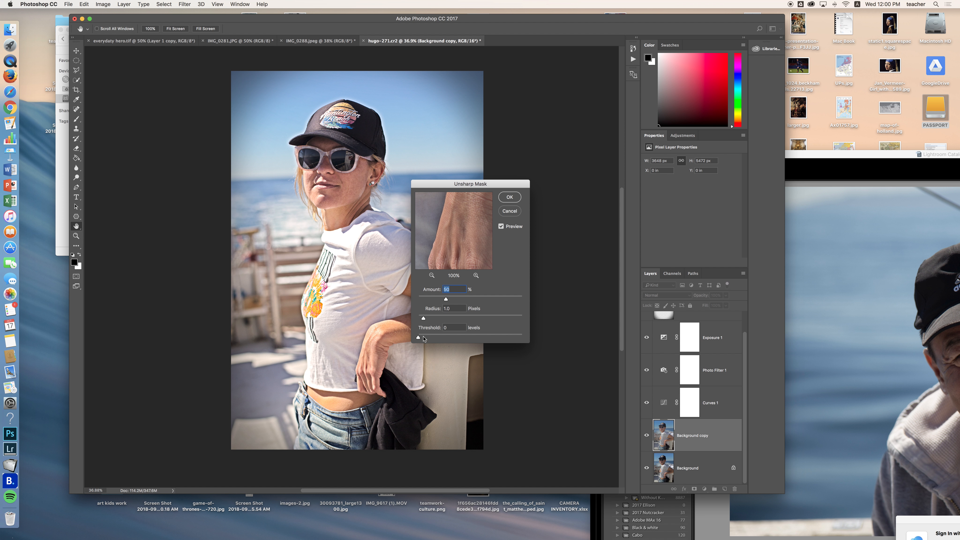
left_click_drag(419, 339, 468, 338)
left_click_drag(464, 237, 463, 265)
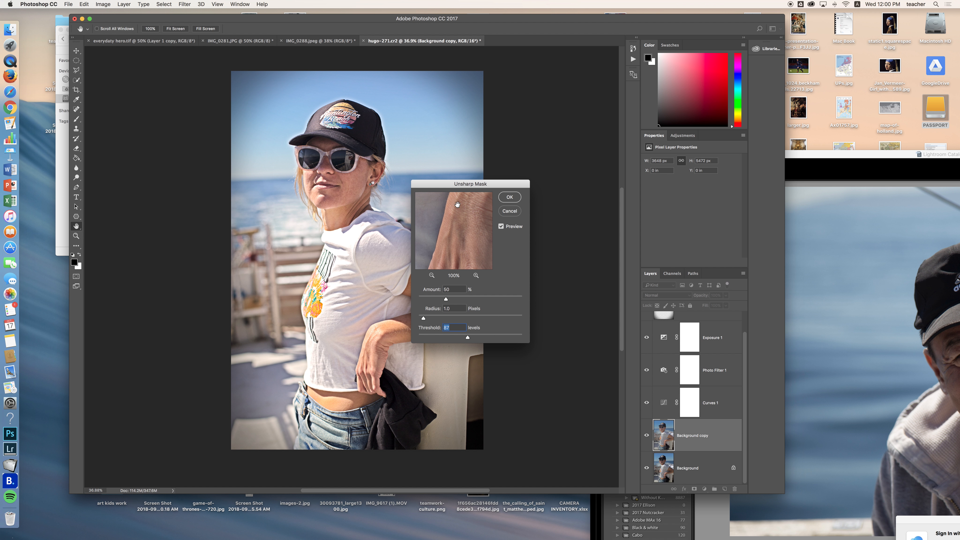
left_click_drag(470, 199, 461, 219)
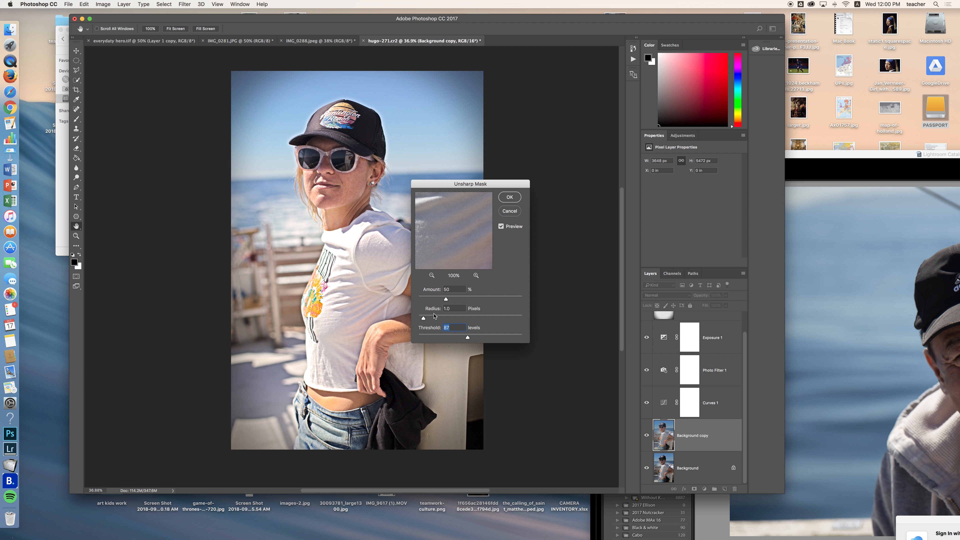
left_click_drag(447, 299, 442, 300)
left_click_drag(468, 338, 479, 338)
left_click_drag(456, 196, 450, 246)
left_click_drag(447, 212, 451, 258)
left_click_drag(426, 197, 445, 250)
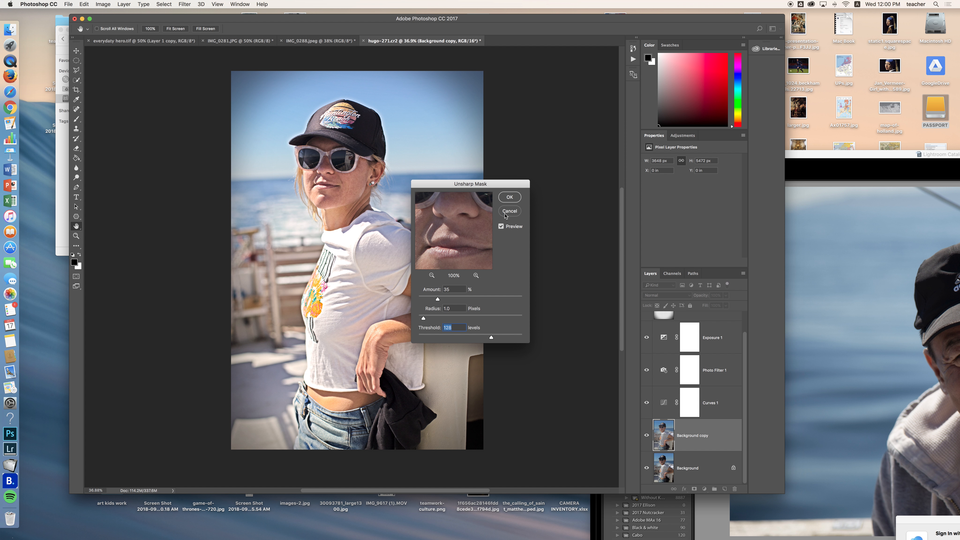
left_click(509, 197)
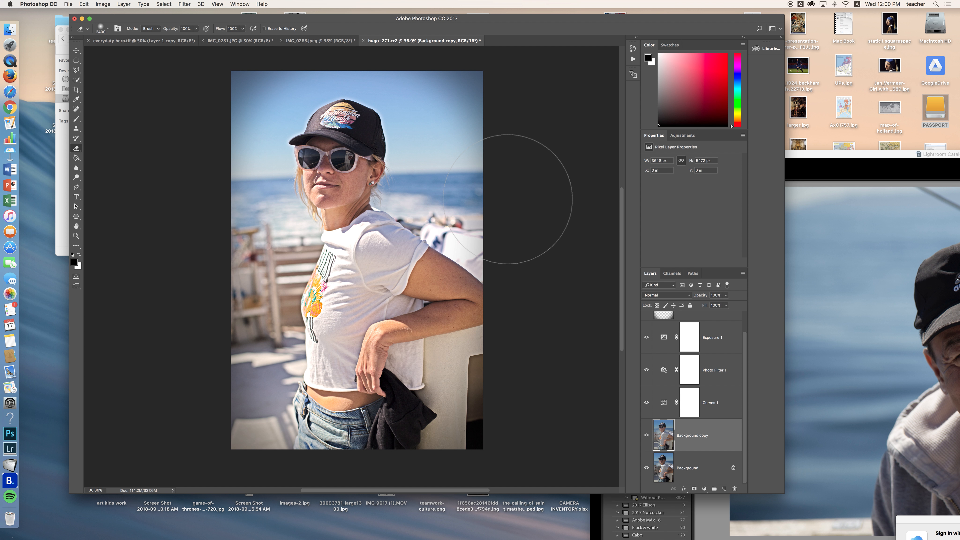